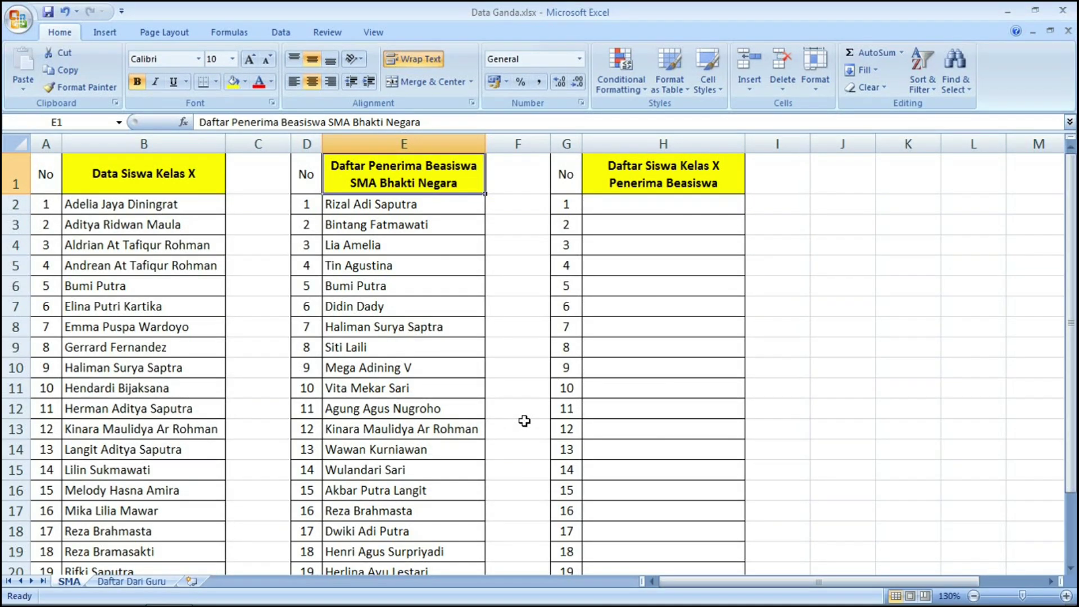
# Sort the recipient names using only the current selection.
pyautogui.press('Right')
pyautogui.press('Right')
pyautogui.press('Right')
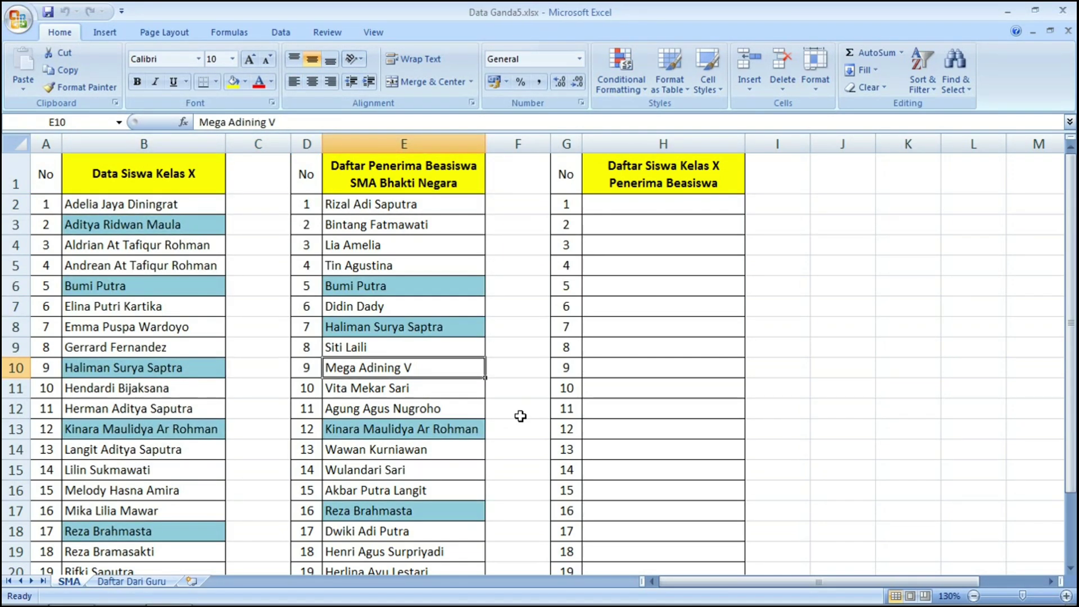
pyautogui.click(922, 84)
pyautogui.click(950, 107)
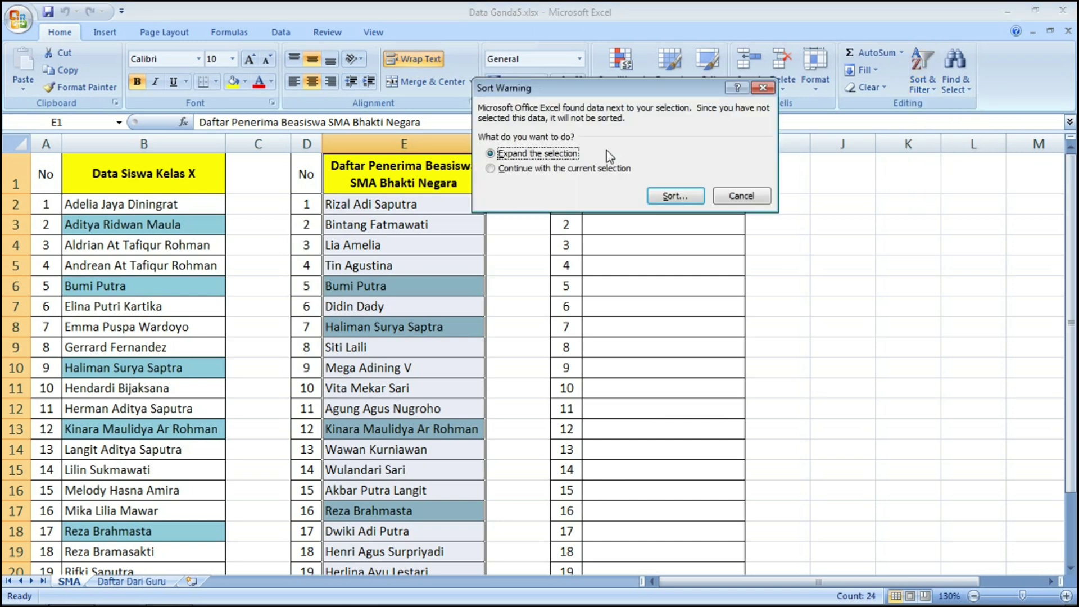
pyautogui.click(491, 168)
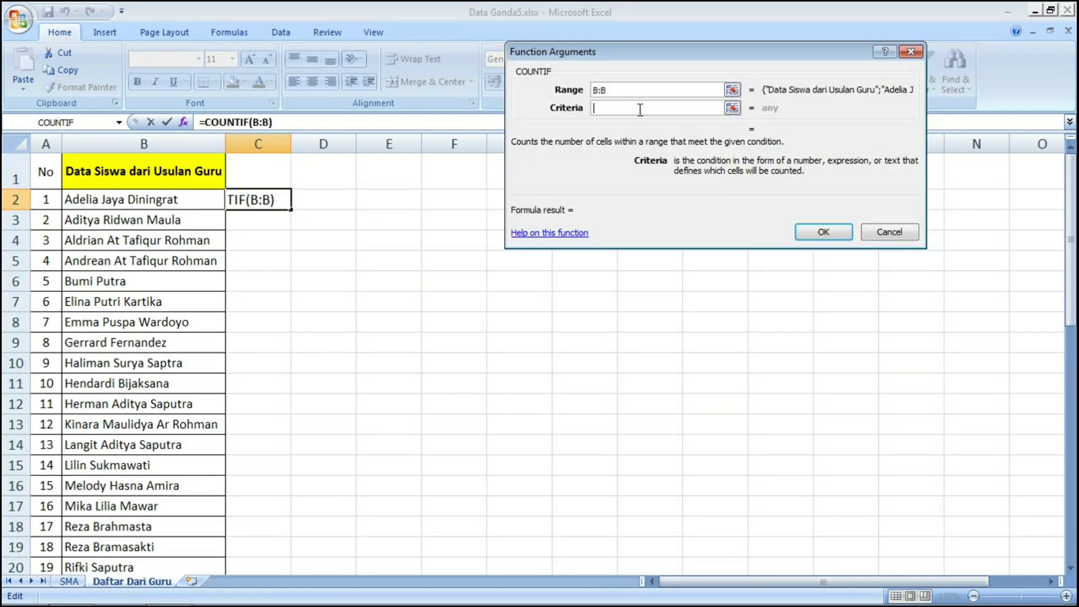
# Finish the duplicate-check formula with B2 as criteria and >1, then fill it down the column.
pyautogui.click(138, 199)
pyautogui.click(295, 121)
pyautogui.write('>1')
pyautogui.press('Return')
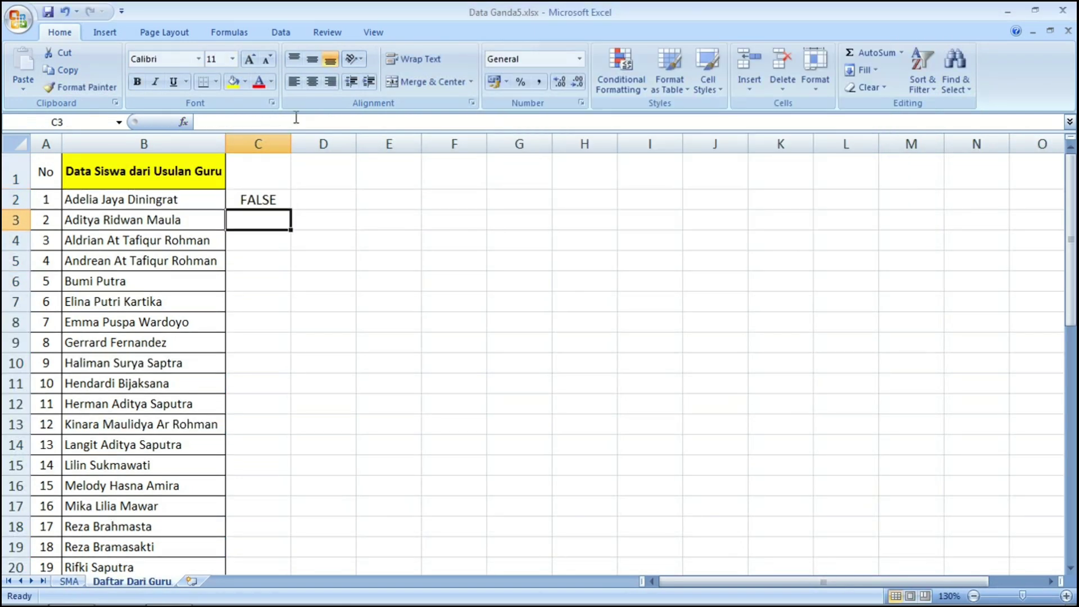
pyautogui.press('Up')
pyautogui.doubleClick(290, 209)
pyautogui.scroll(-4, 289, 212)
pyautogui.scroll(4, 289, 212)
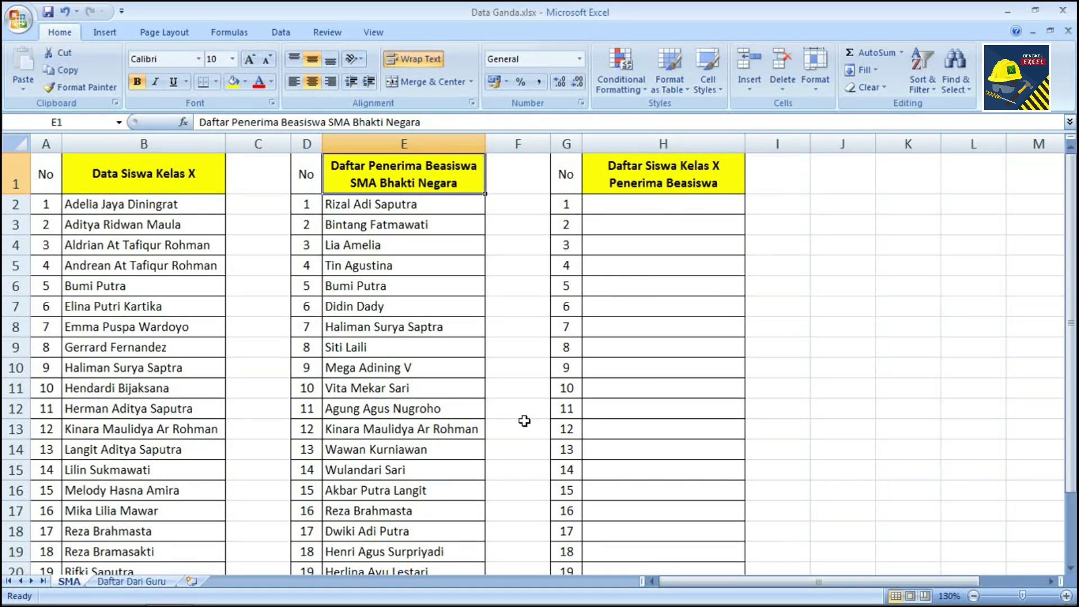
# Select the class X names from B2 down to B24.
pyautogui.press('Left')
pyautogui.press('Left')
pyautogui.press('Left')
pyautogui.press('Down')
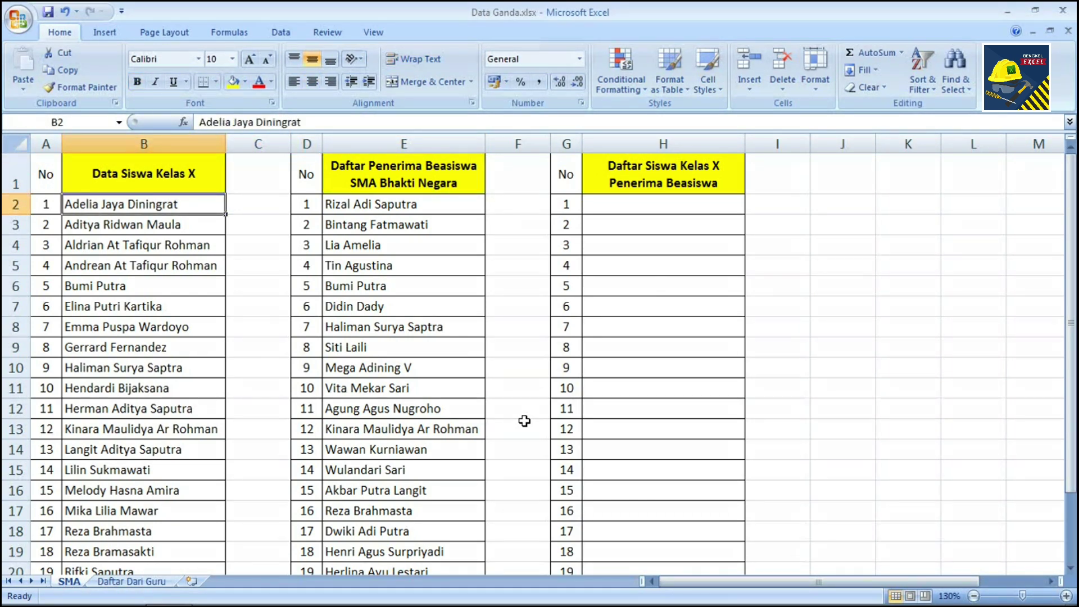
pyautogui.press('Right')
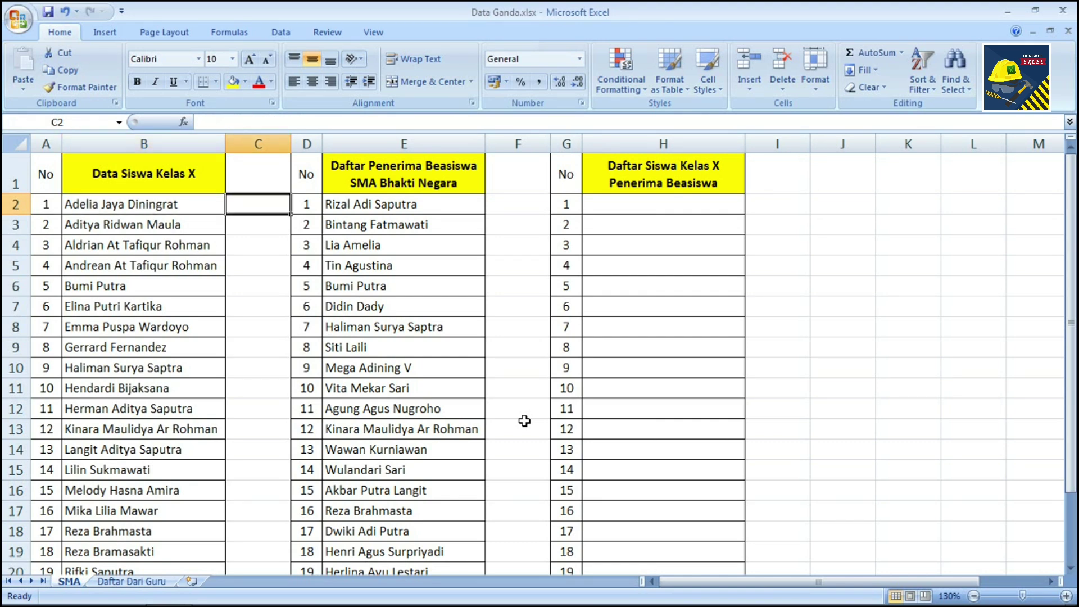
pyautogui.press('Right')
pyautogui.press('Right')
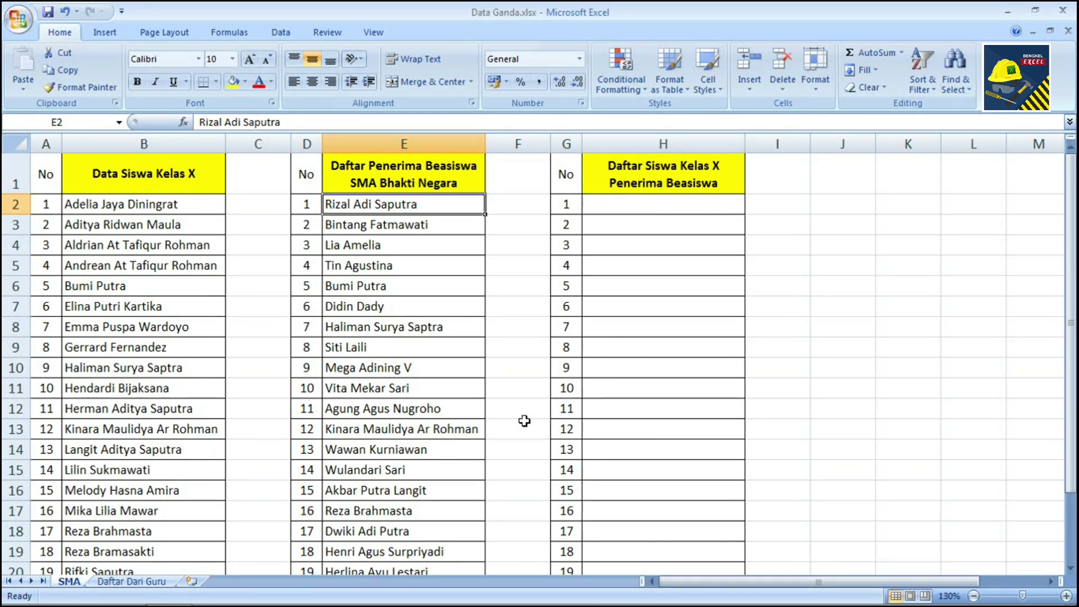
pyautogui.press('Left')
pyautogui.press('Left')
pyautogui.press('Left')
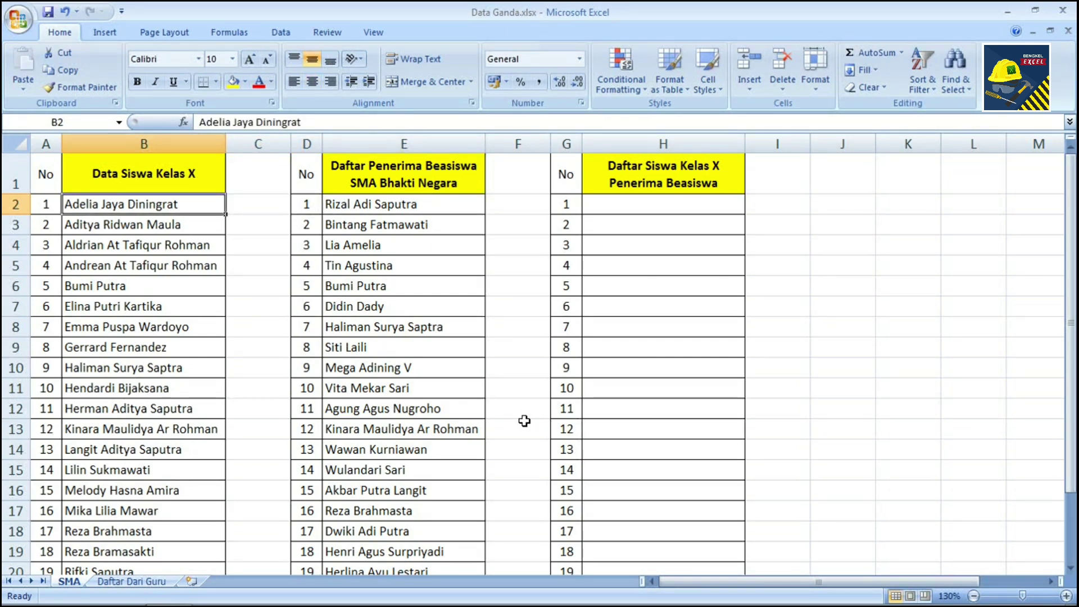
pyautogui.press('Right')
pyautogui.press('Right')
pyautogui.press('Right')
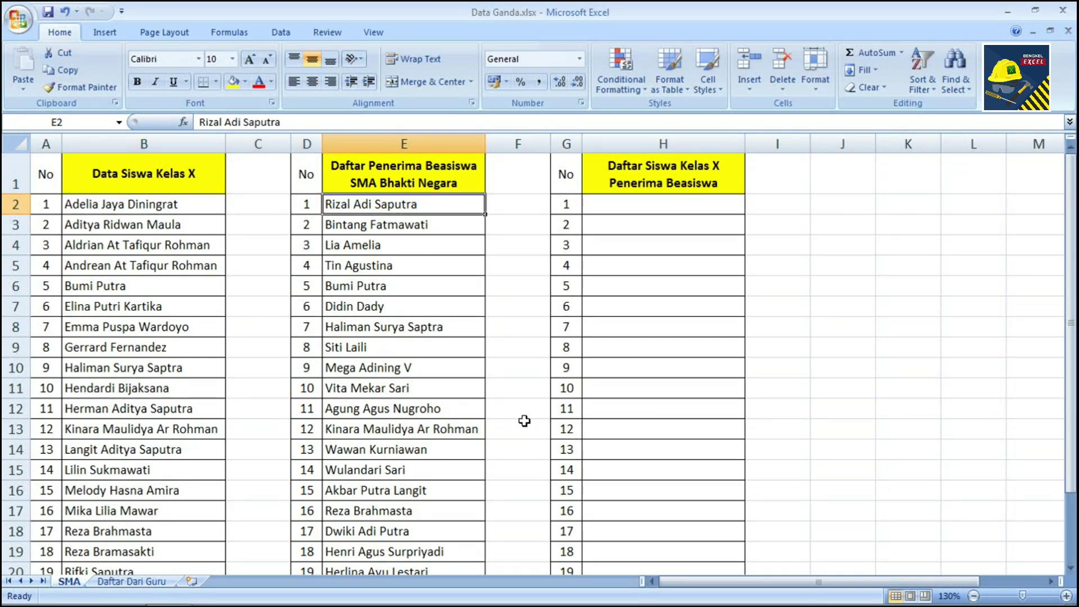
pyautogui.press('Down')
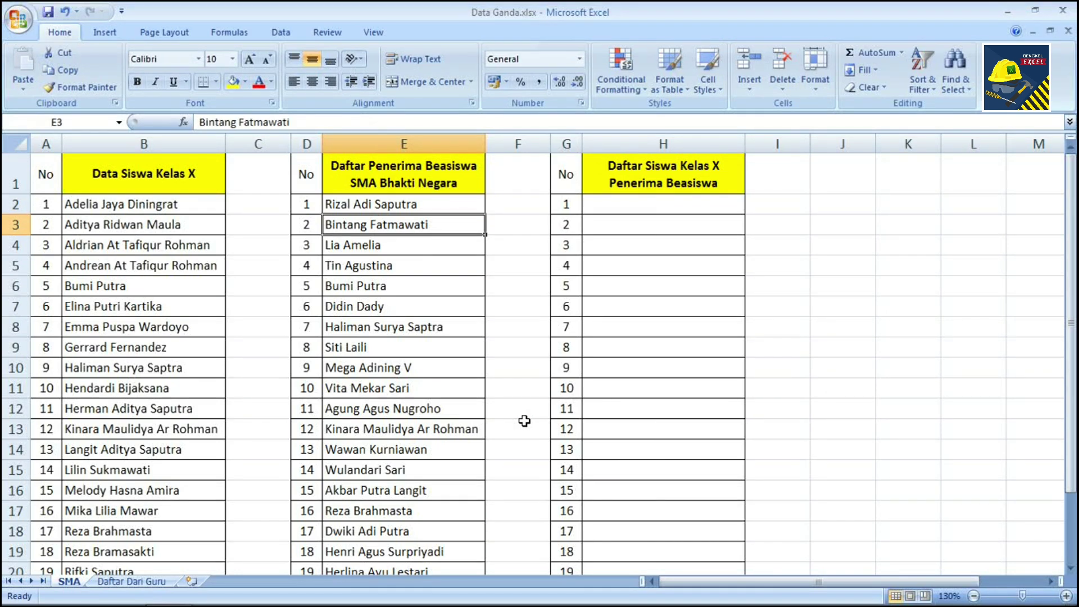
pyautogui.press('Down')
pyautogui.press('Down')
pyautogui.press('Down')
pyautogui.press('Down')
pyautogui.press('Up')
pyautogui.press('Up')
pyautogui.press('Up')
pyautogui.press('Up')
pyautogui.press('Up')
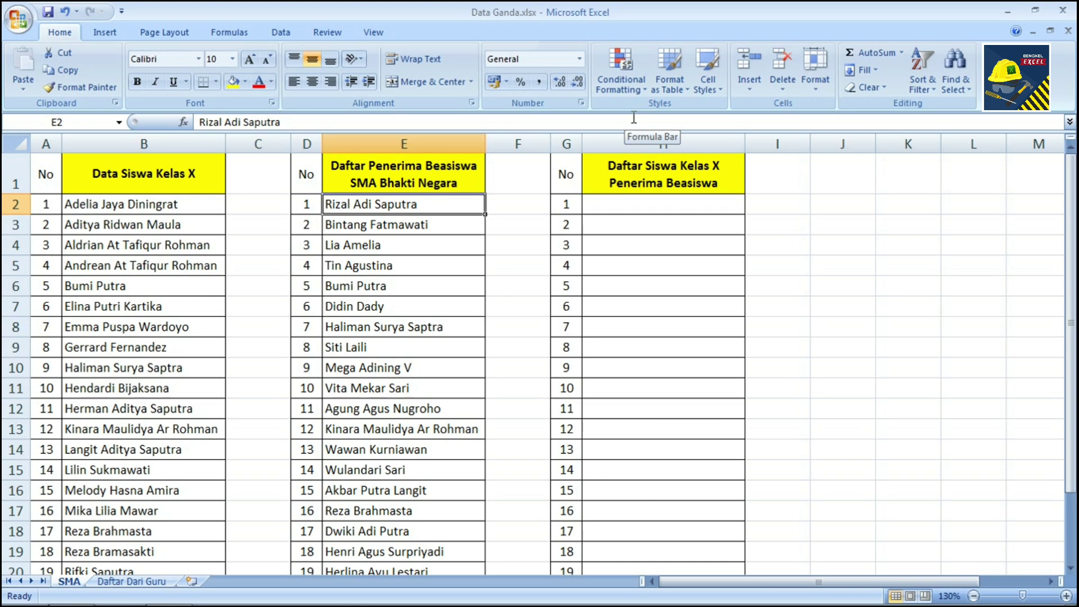
pyautogui.press('Left')
pyautogui.press('Left')
pyautogui.press('Left')
pyautogui.press('Left')
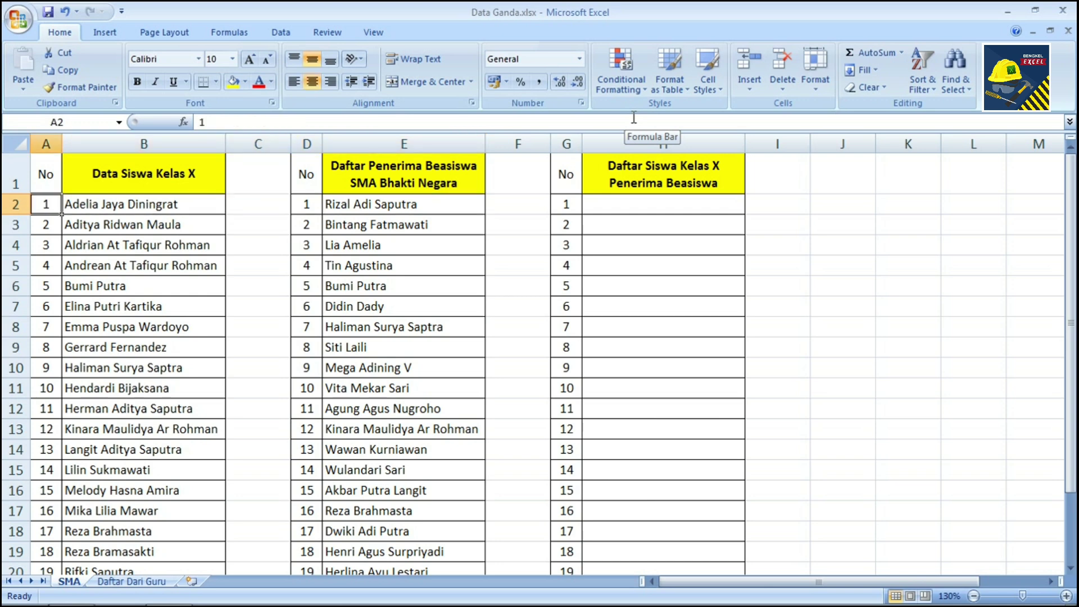
pyautogui.press('Right')
pyautogui.hotkey('shift', 'Down')
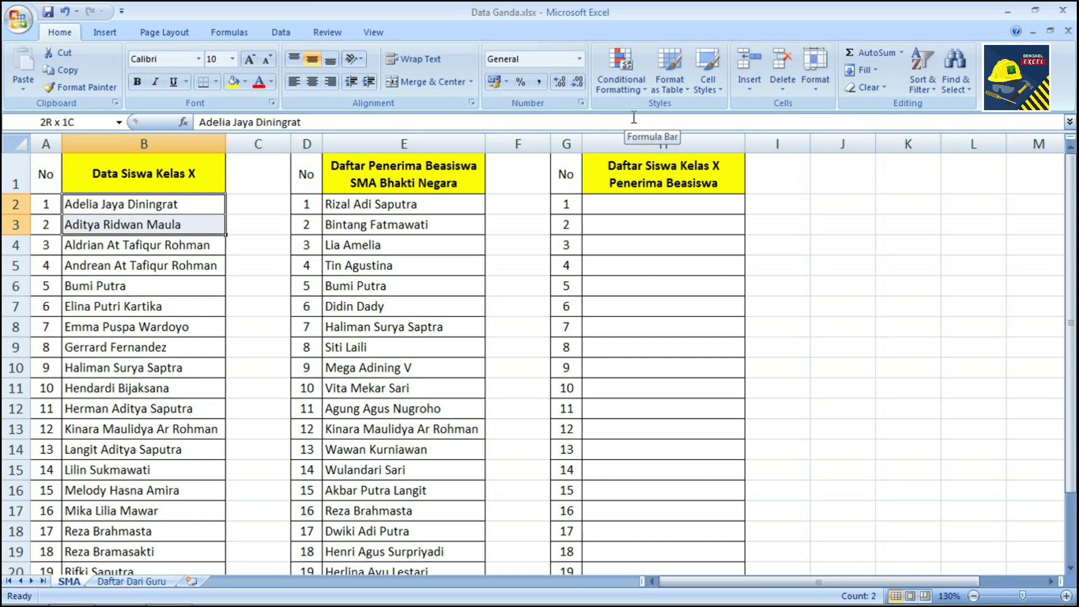
pyautogui.hotkey('shift', 'Down')
pyautogui.hotkey('shift', 'Down')
pyautogui.hotkey('shift', 'Down')
pyautogui.hotkey('shift', 'Down')
pyautogui.hotkey('shift', 'Down')
pyautogui.hotkey('shift', 'Down')
pyautogui.hotkey('shift', 'Down')
pyautogui.hotkey('shift', 'Down')
pyautogui.hotkey('shift', 'Down')
pyautogui.hotkey('shift', 'Down')
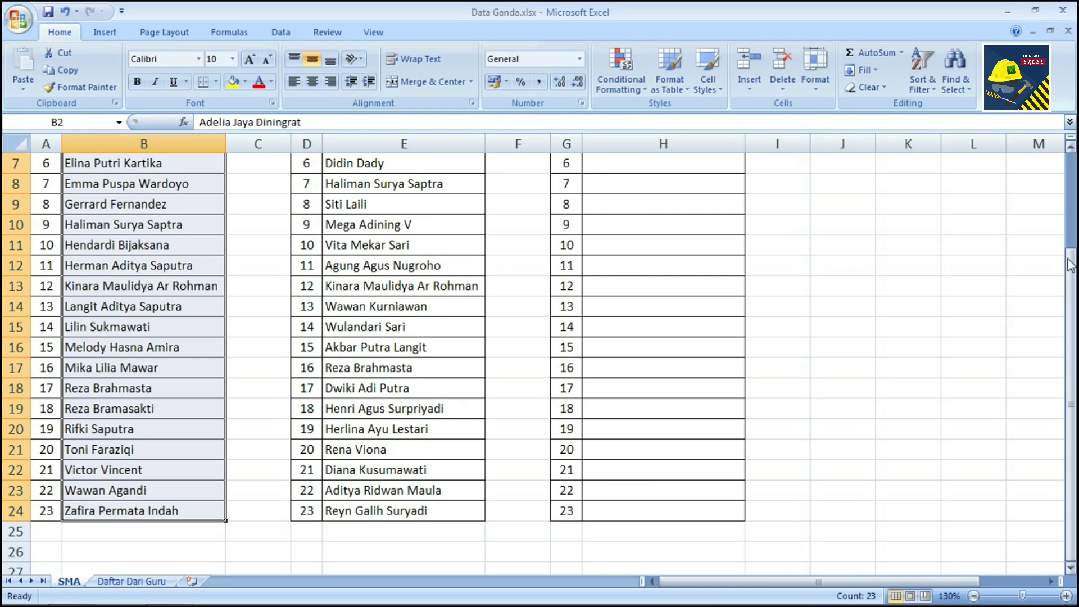
# Add the scholarship recipient names E2:E24 to the existing column B selection.
pyautogui.moveTo(1071, 264); pyautogui.dragTo(1073, 122)
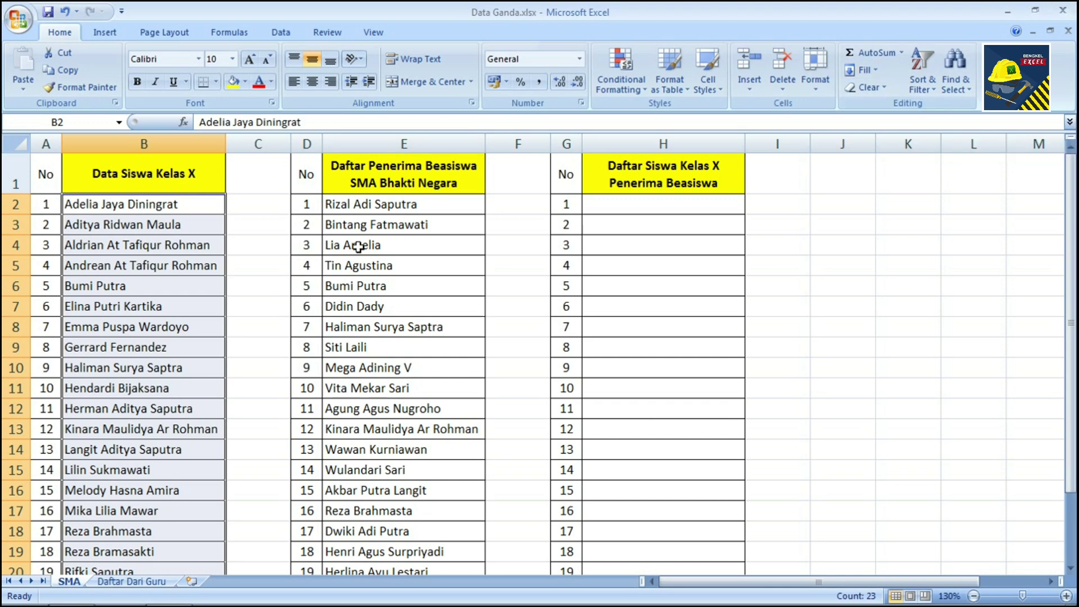
pyautogui.moveTo(361, 207)
pyautogui.mouseDown()
pyautogui.moveTo(380, 416)
pyautogui.moveTo(378, 574)
pyautogui.moveTo(379, 533)
pyautogui.mouseUp()
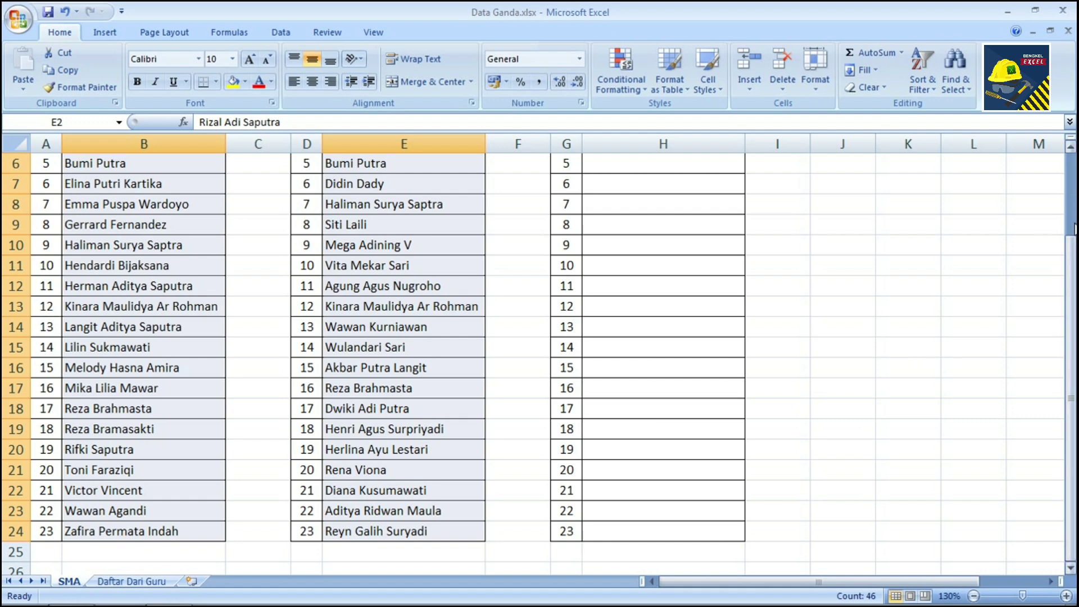
pyautogui.moveTo(1070, 236); pyautogui.dragTo(1068, 163)
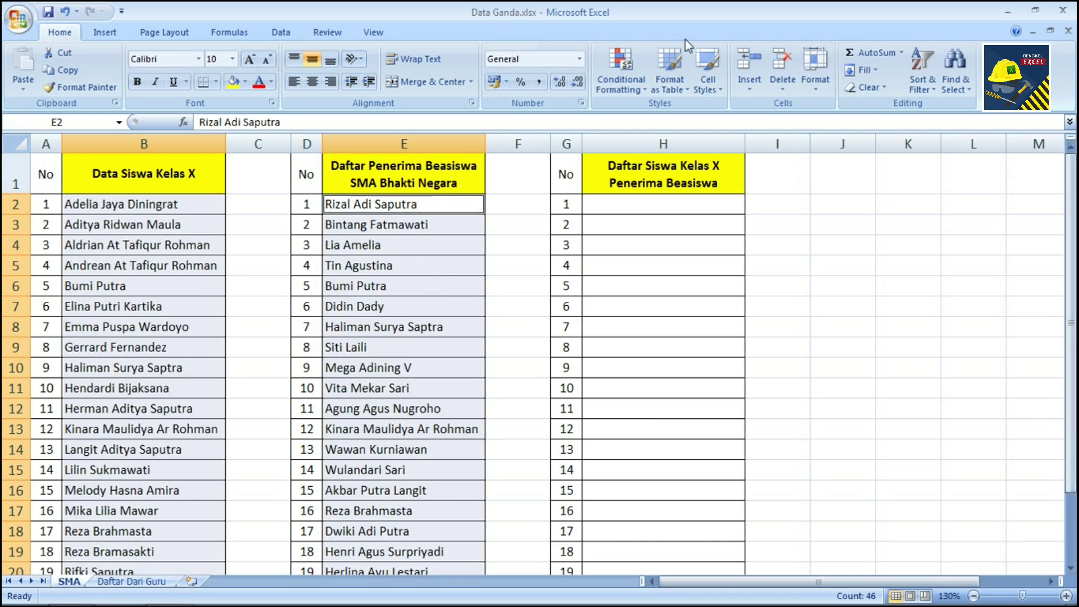
# Apply a Duplicate Values rule with a custom light blue fill to both name lists.
pyautogui.click(626, 86)
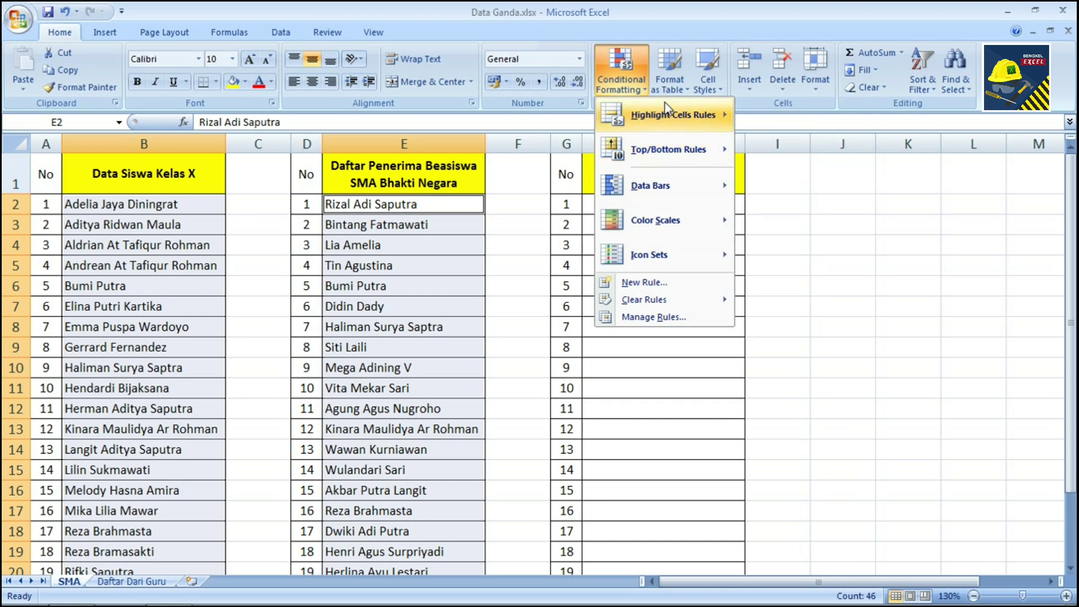
pyautogui.moveTo(666, 114)
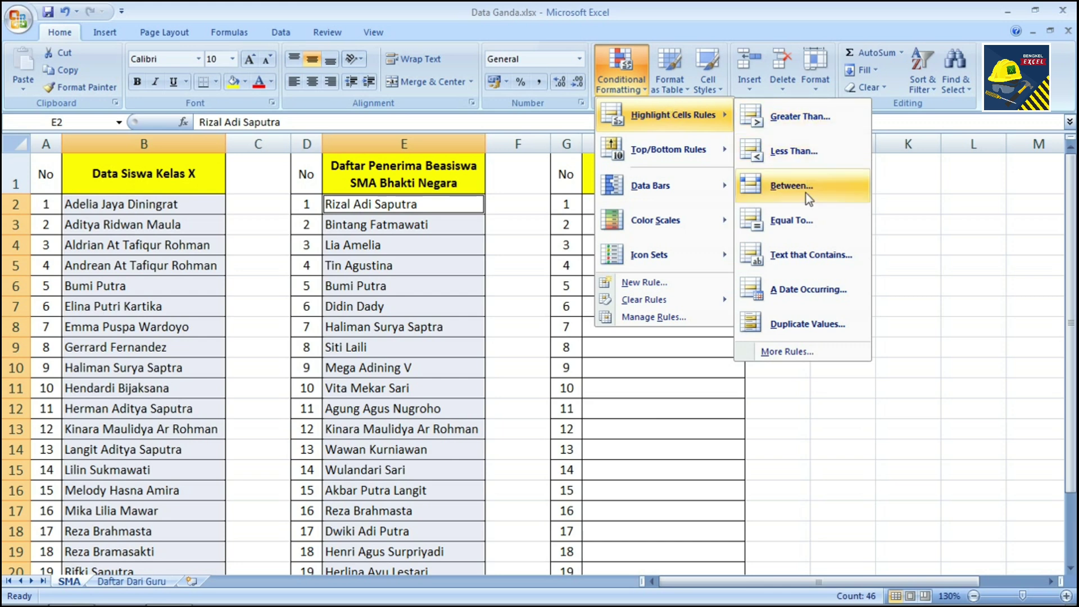
pyautogui.click(812, 329)
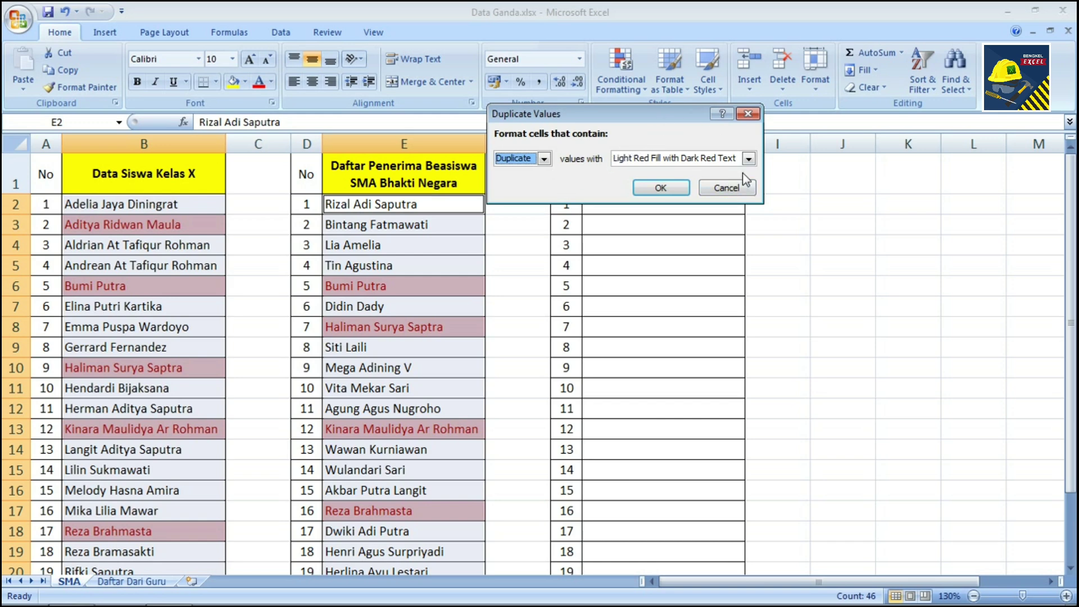
pyautogui.click(748, 159)
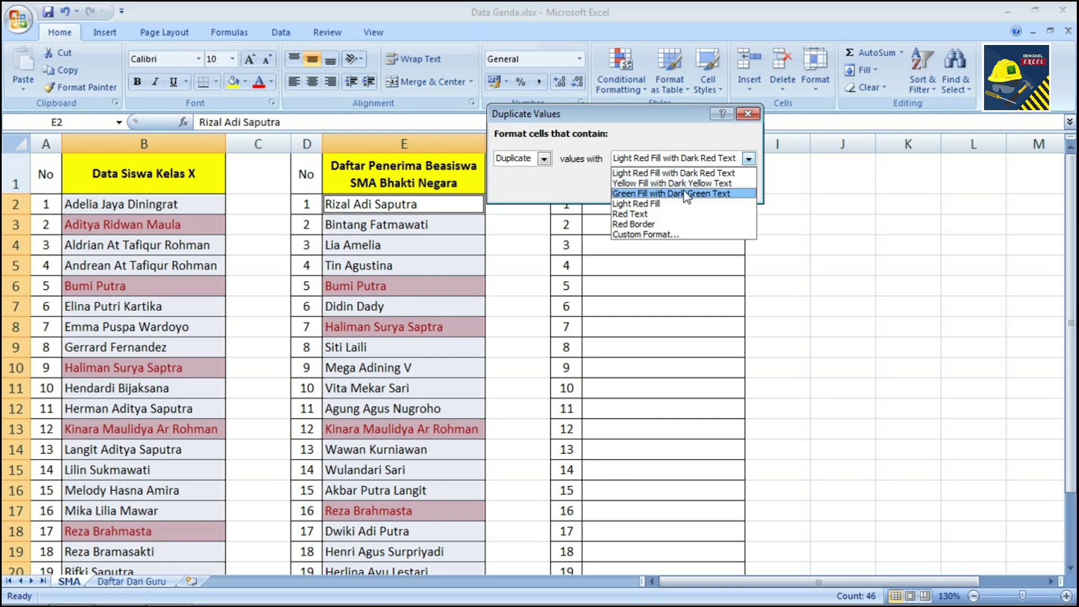
pyautogui.click(672, 235)
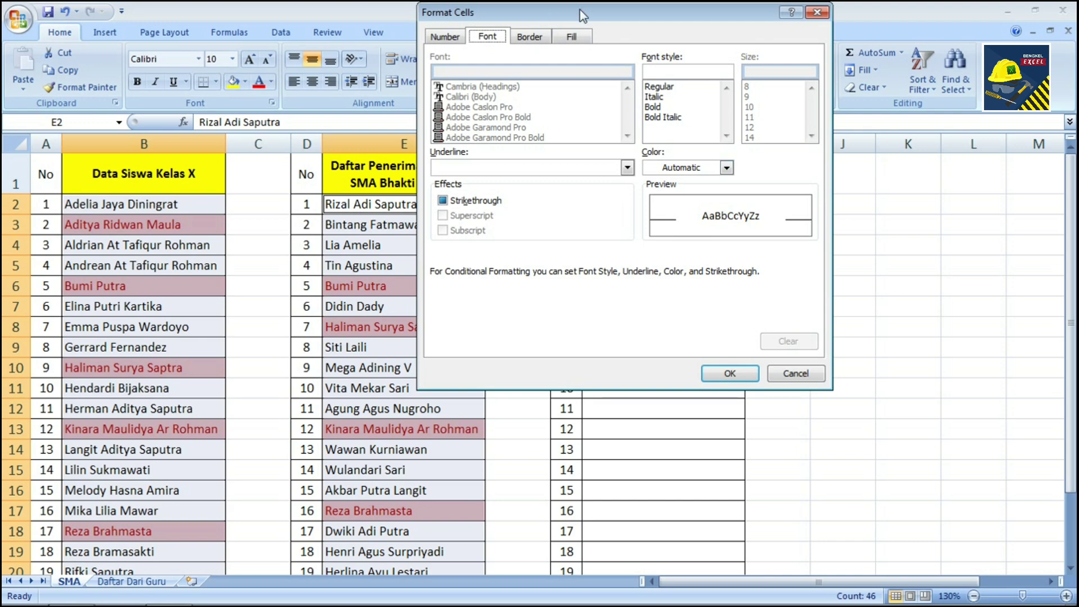
pyautogui.click(579, 36)
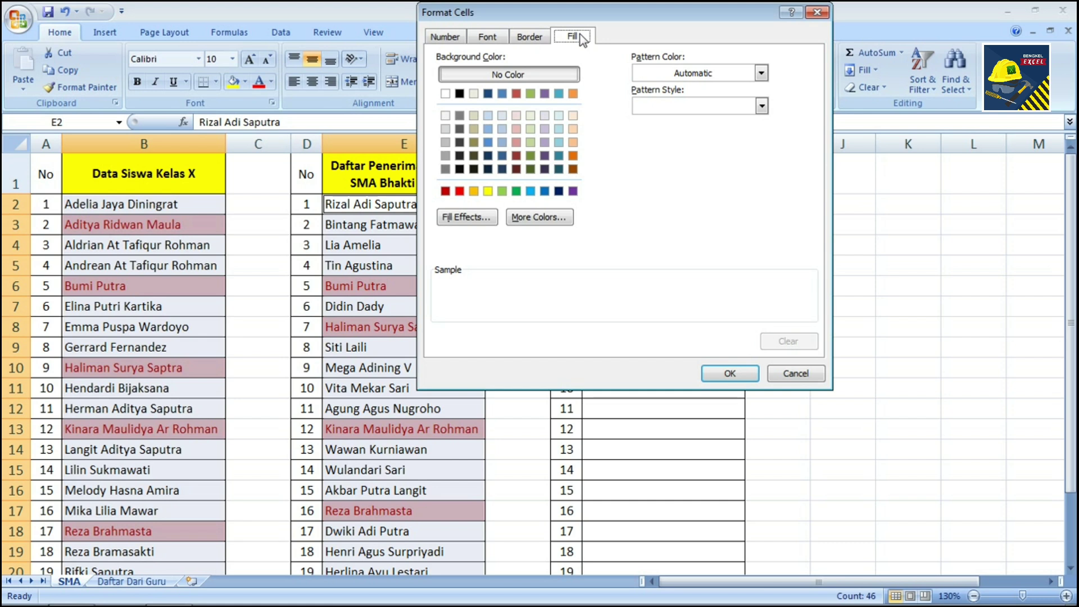
pyautogui.click(558, 143)
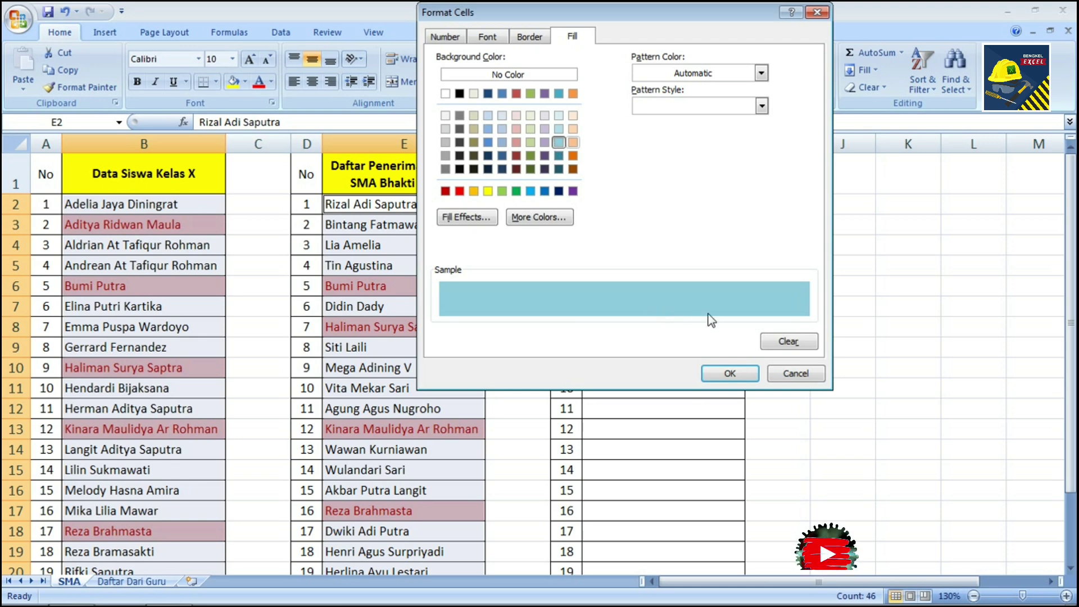
pyautogui.click(729, 373)
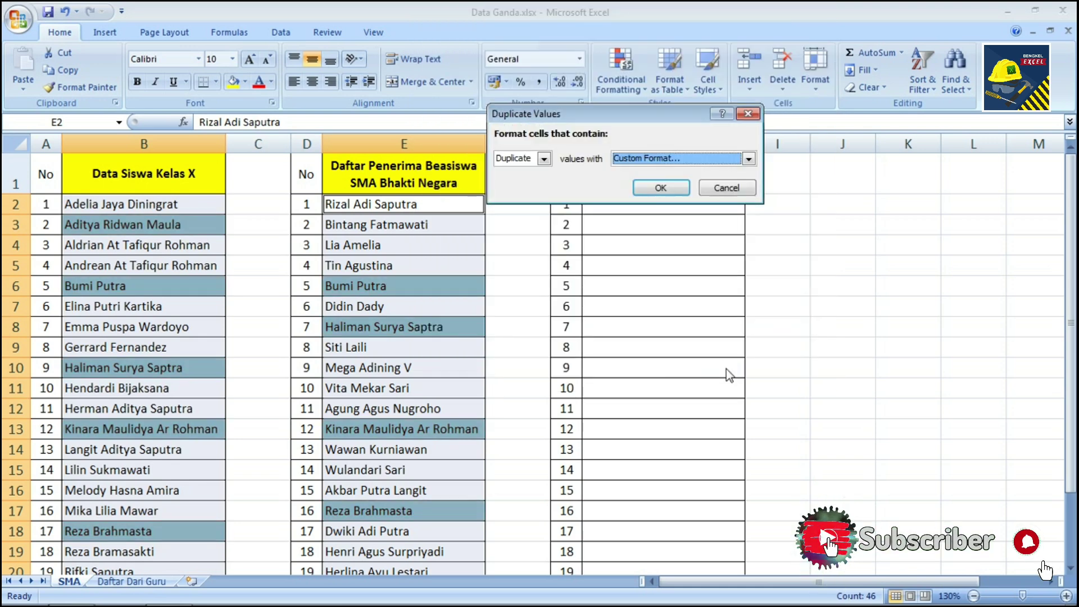
pyautogui.click(670, 186)
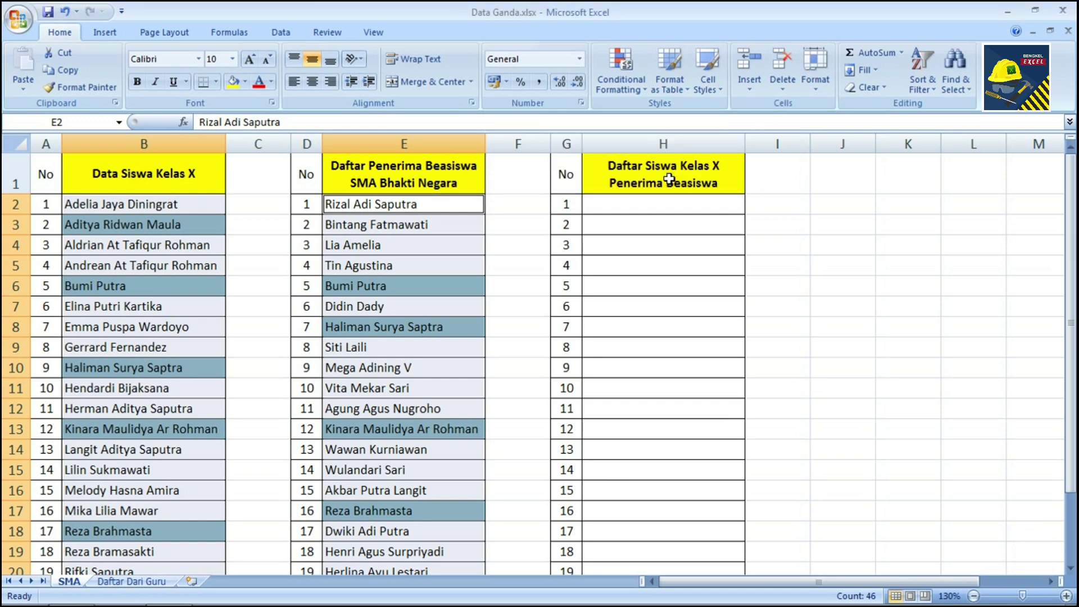
pyautogui.press('Down')
pyautogui.press('Down')
pyautogui.press('Down')
pyautogui.press('Down')
pyautogui.press('Down')
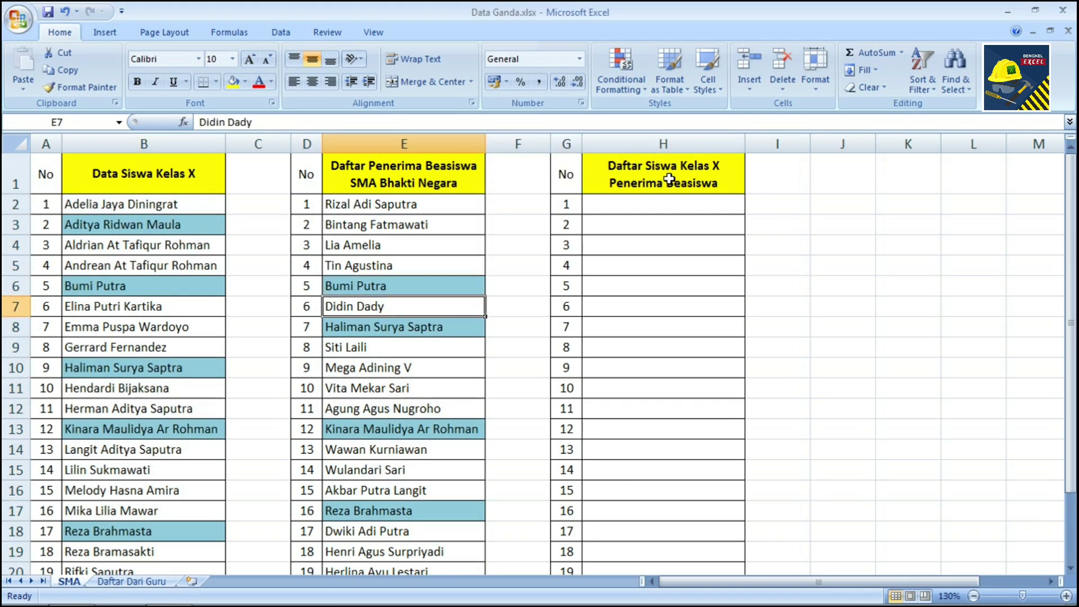
pyautogui.press('Up')
pyautogui.press('Up')
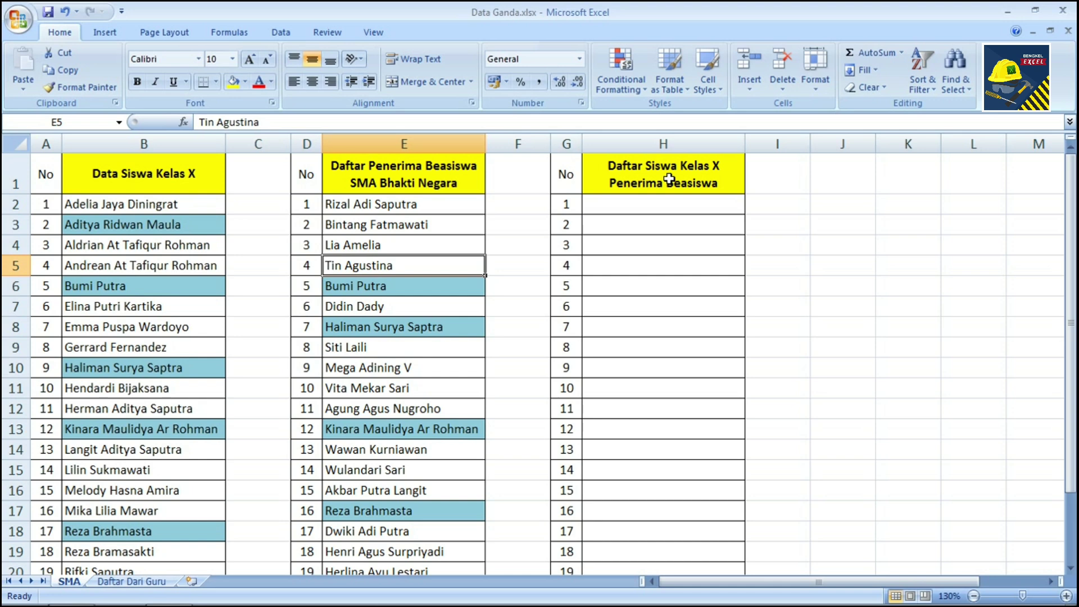
pyautogui.click(625, 331)
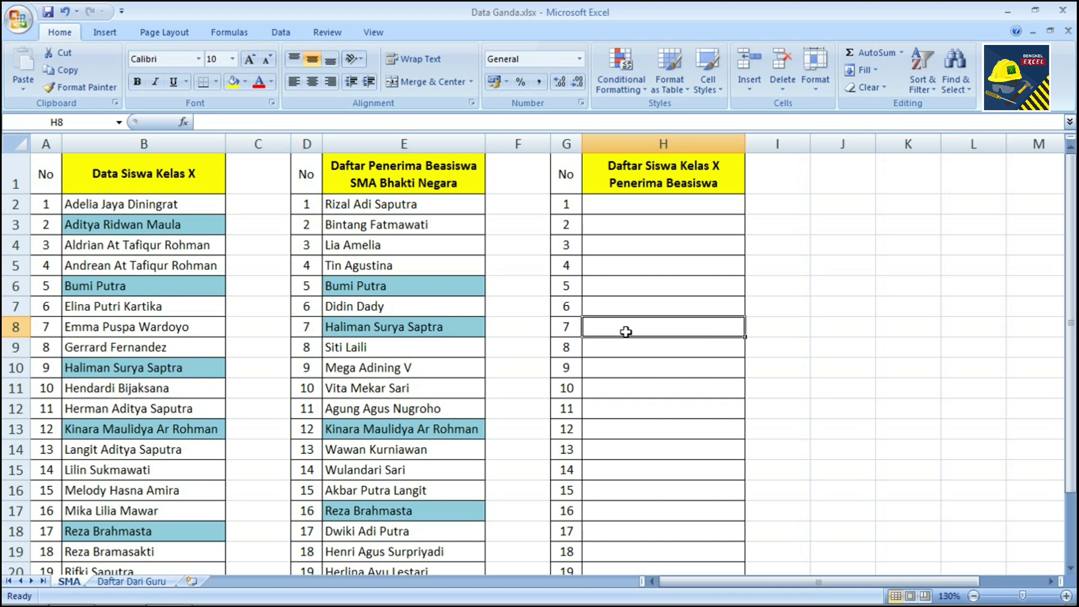
pyautogui.click(652, 207)
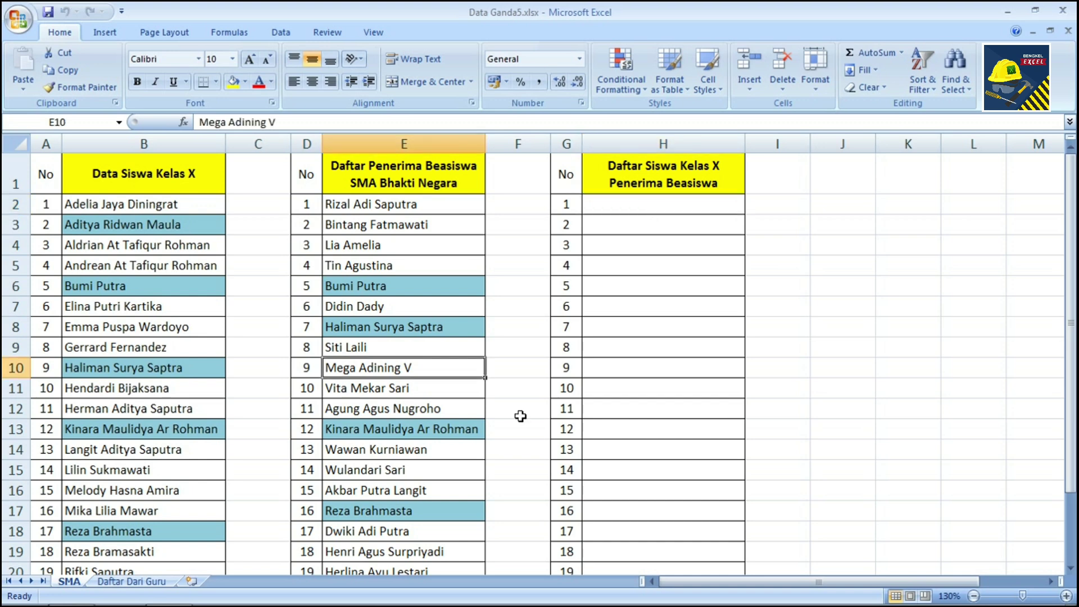
pyautogui.click(385, 165)
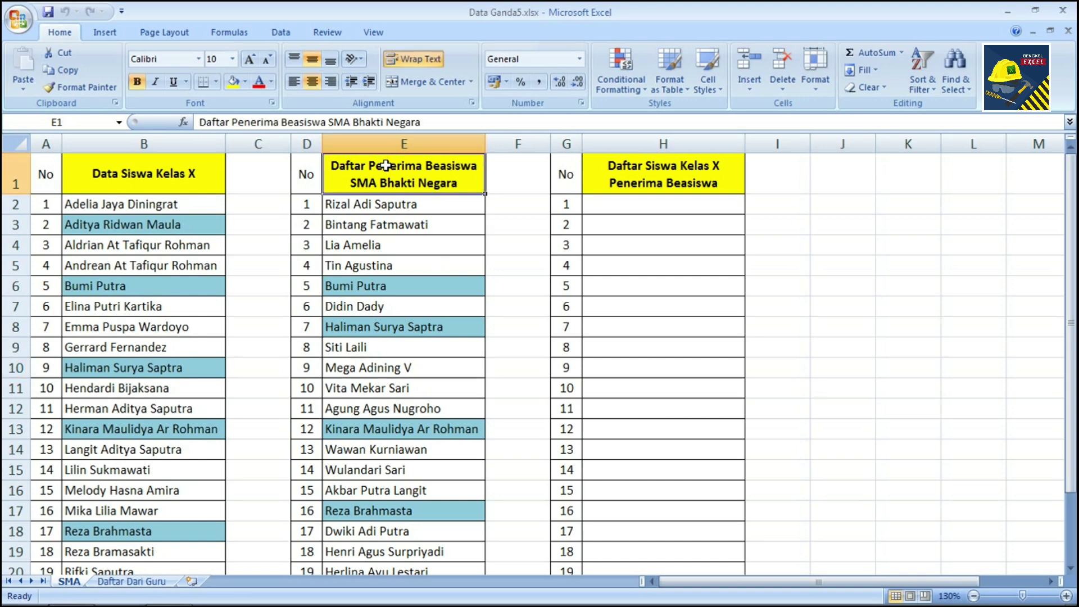
# Select the scholarship recipient list E1:E24 and bring up the Sort & Filter options.
pyautogui.hotkey('shift', 'Down')
pyautogui.hotkey('shift', 'Down')
pyautogui.hotkey('shift', 'Down')
pyautogui.hotkey('shift', 'Down')
pyautogui.hotkey('shift', 'Down')
pyautogui.hotkey('shift', 'Down')
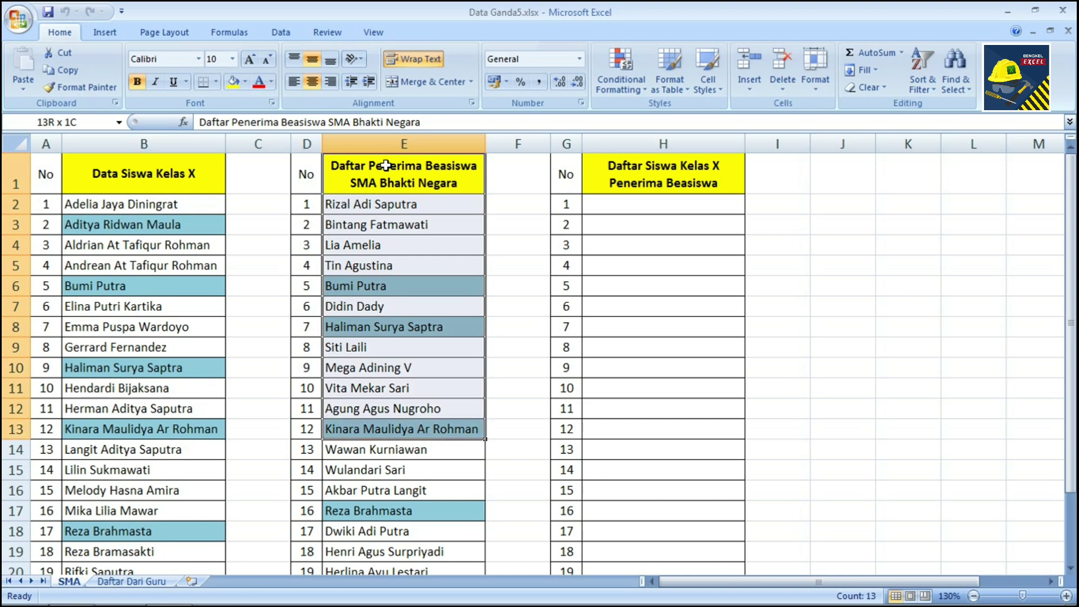
pyautogui.hotkey('shift', 'Down')
pyautogui.hotkey('shift', 'Down')
pyautogui.hotkey('shift', 'Down')
pyautogui.hotkey('shift', 'Down')
pyautogui.hotkey('shift', 'Down')
pyautogui.hotkey('shift', 'Down')
pyautogui.hotkey('shift', 'Down')
pyautogui.hotkey('shift', 'Down')
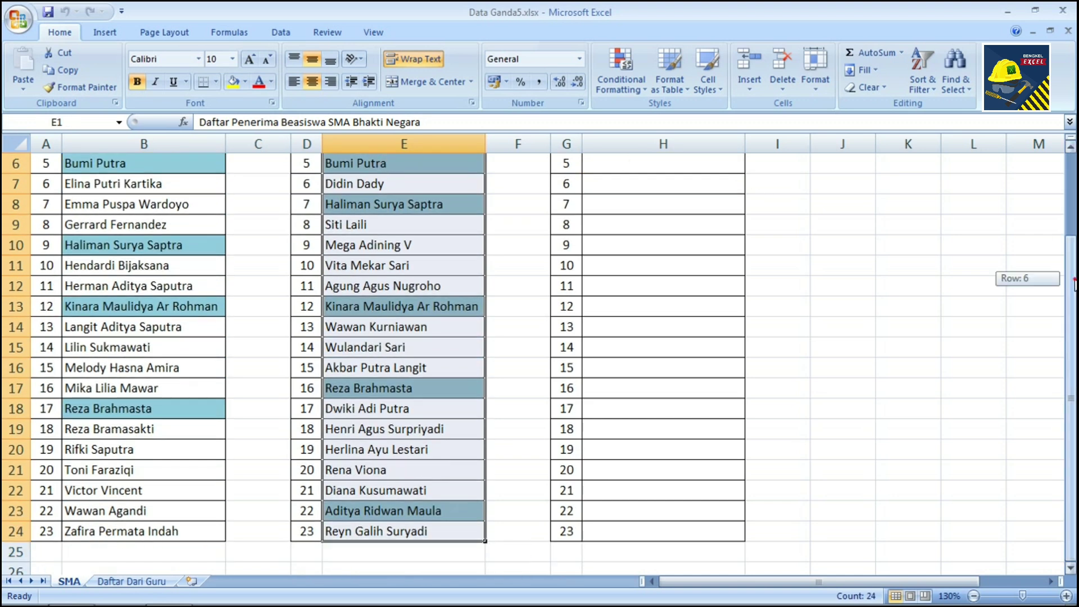
pyautogui.moveTo(1071, 278); pyautogui.dragTo(1073, 173)
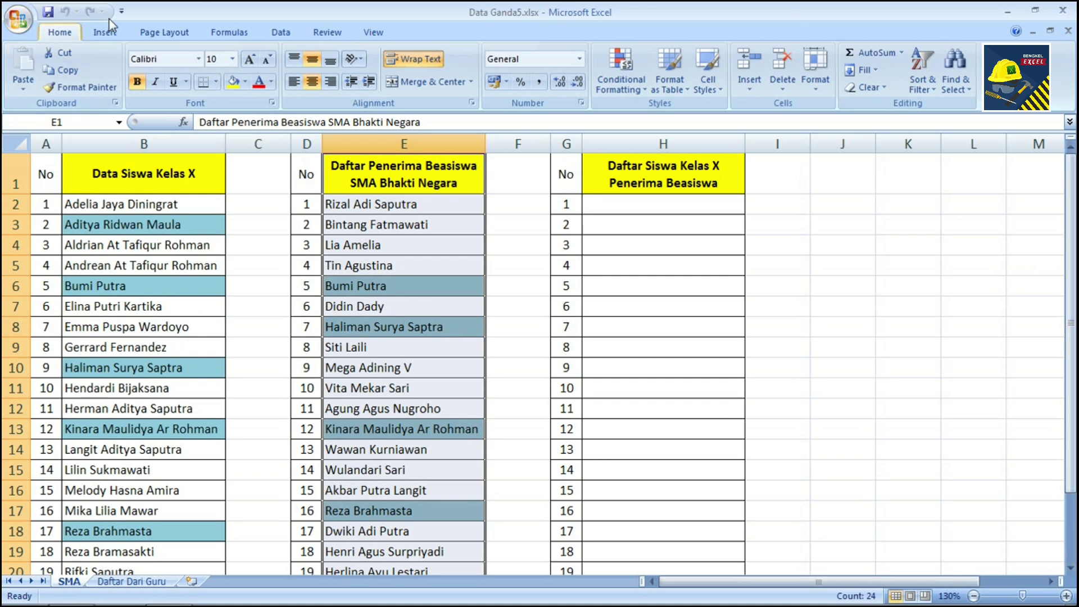
pyautogui.click(916, 95)
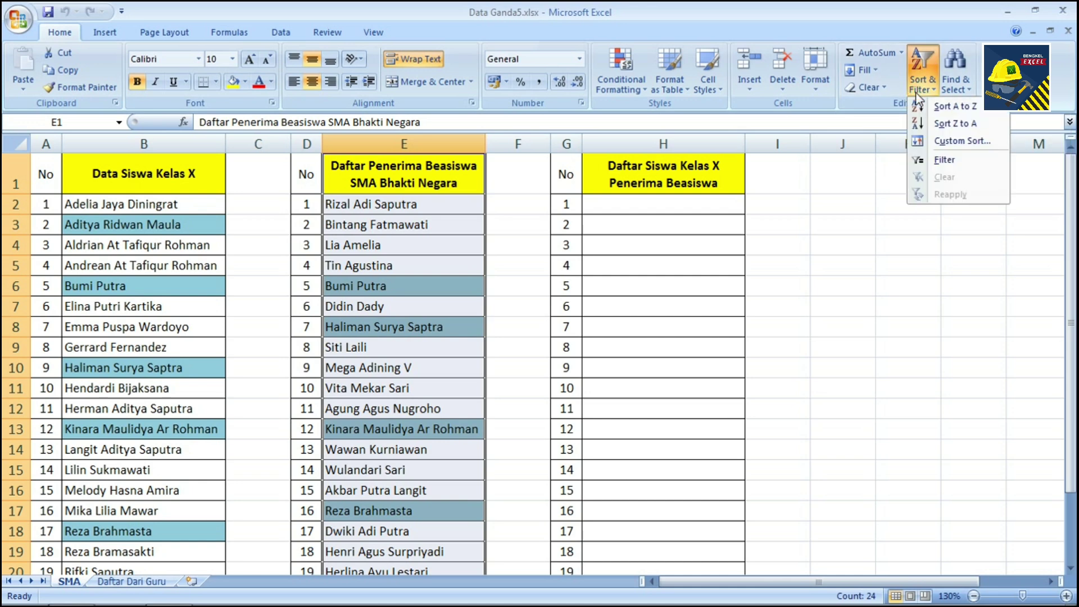
# Start a Custom Sort restricted to column E, continuing with the current selection.
pyautogui.click(944, 141)
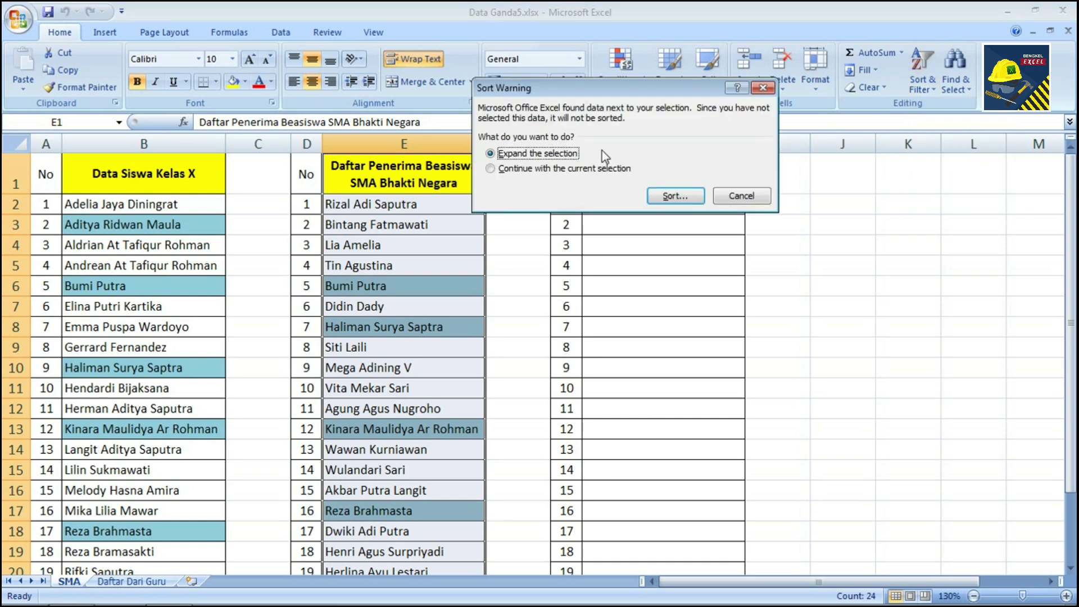
pyautogui.click(492, 170)
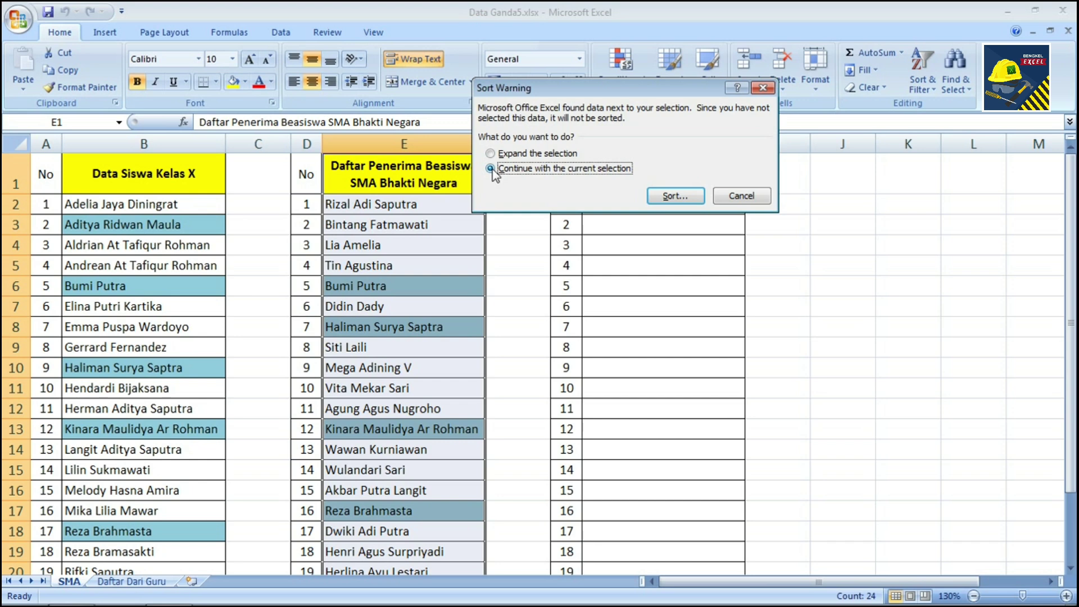
pyautogui.click(701, 201)
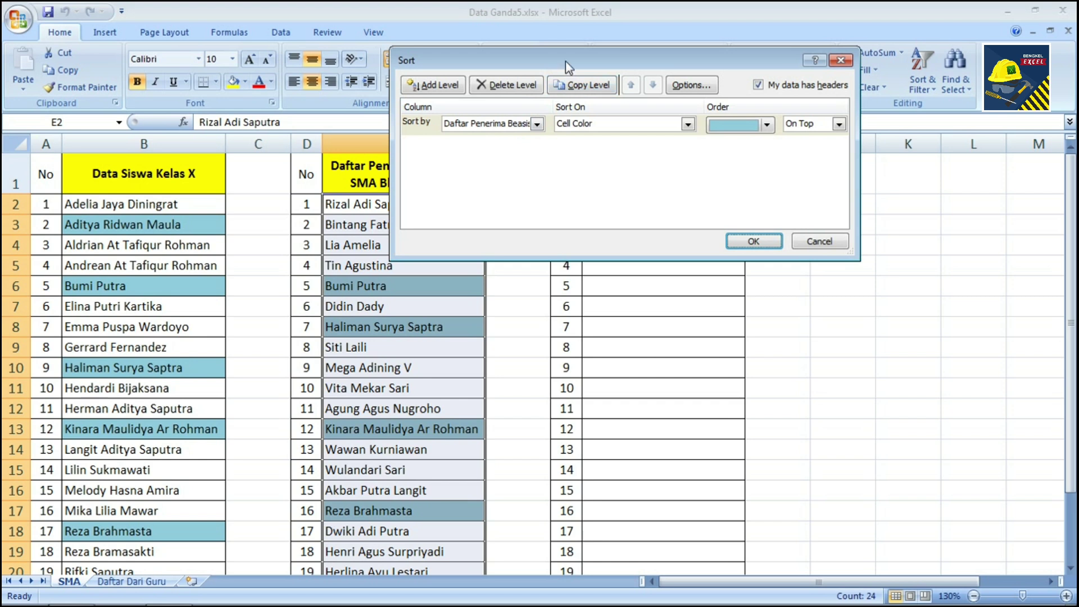
# Set Sort On to Cell Color after trying the other sort-on choices.
pyautogui.moveTo(565, 61); pyautogui.dragTo(656, 55)
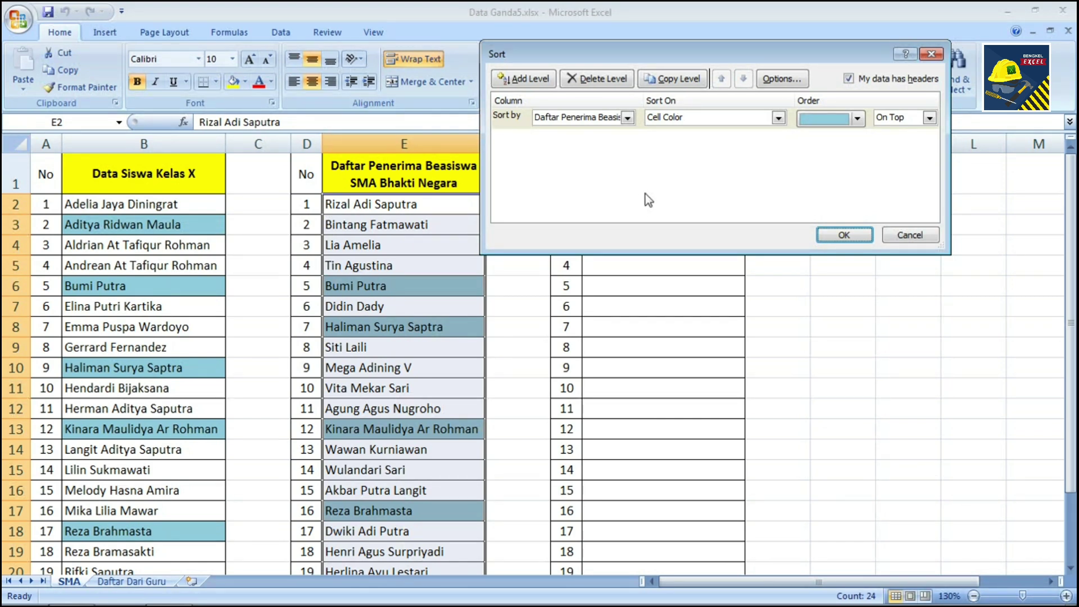
pyautogui.click(779, 119)
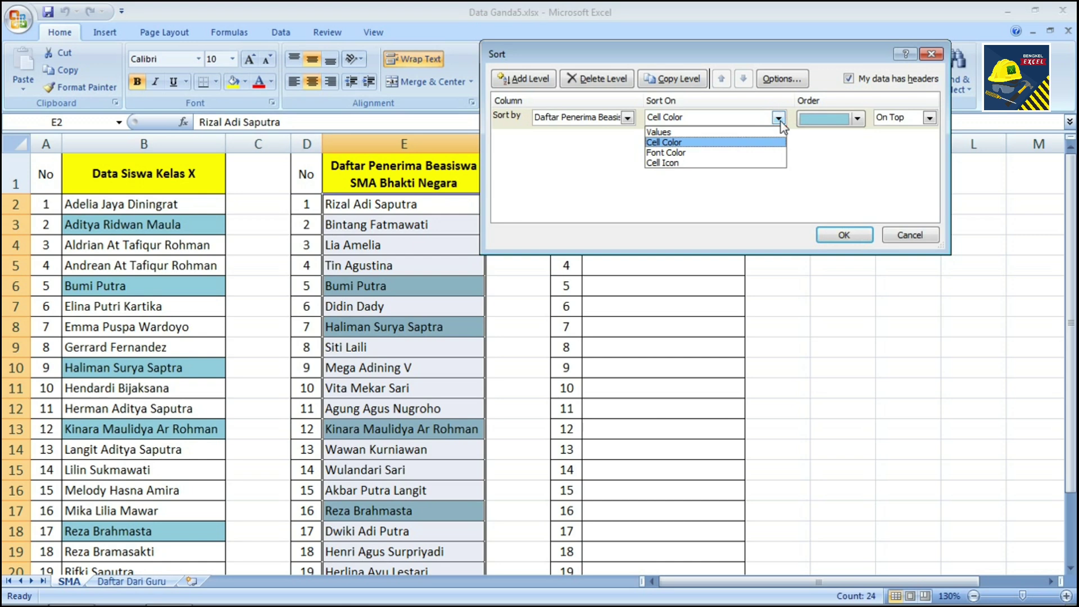
pyautogui.click(728, 146)
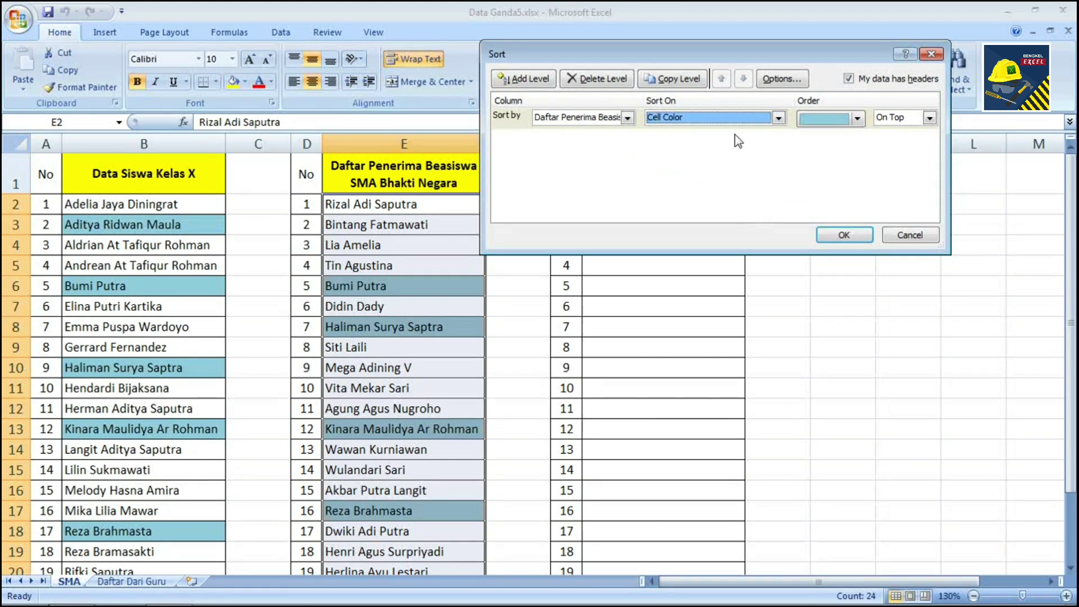
pyautogui.click(778, 118)
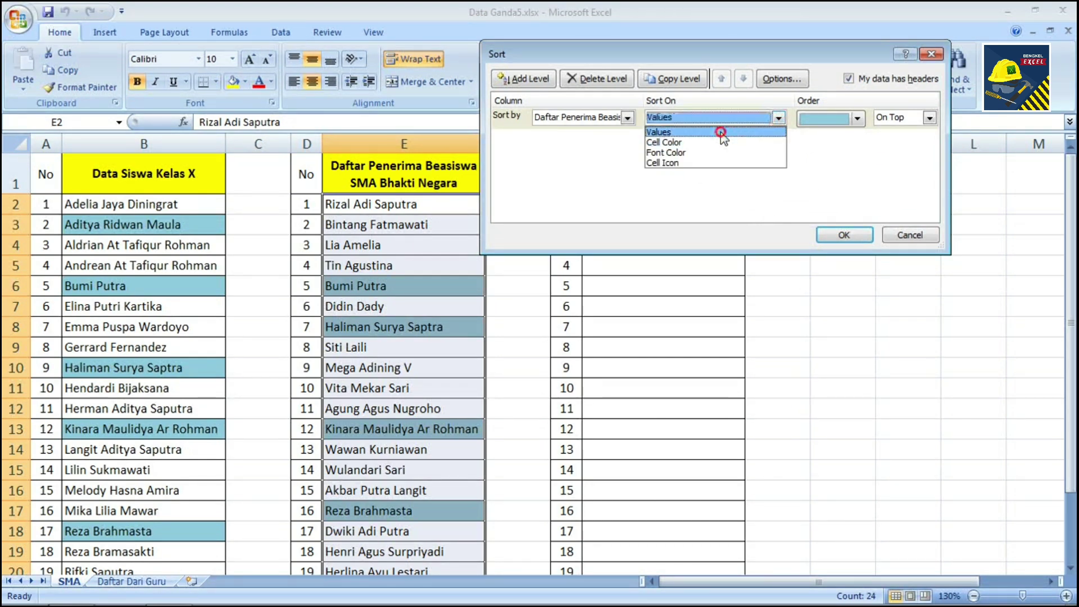
pyautogui.click(729, 133)
pyautogui.click(777, 119)
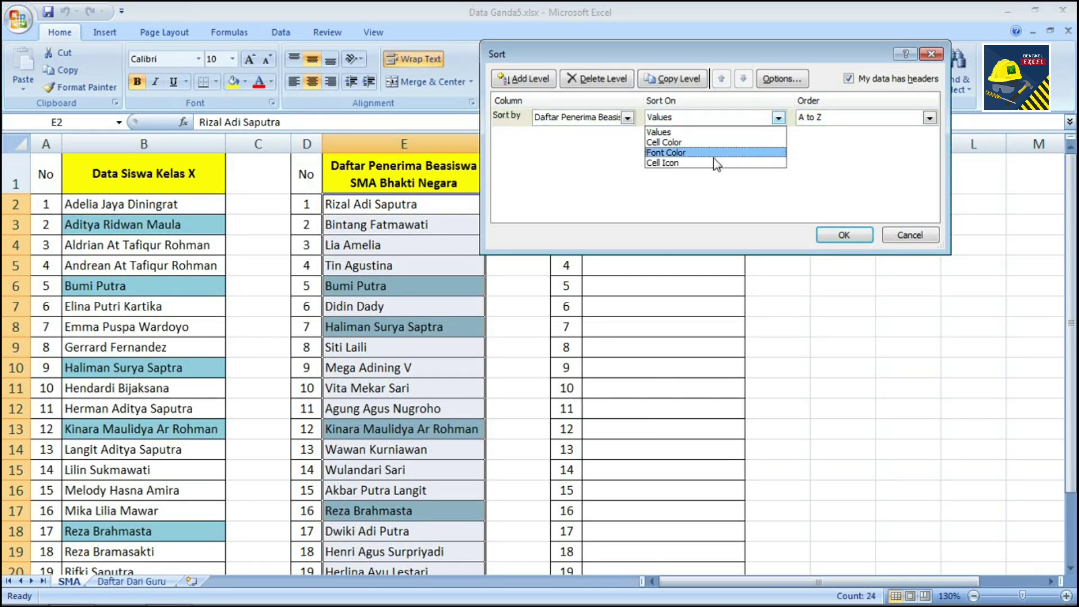
pyautogui.click(712, 153)
pyautogui.click(775, 120)
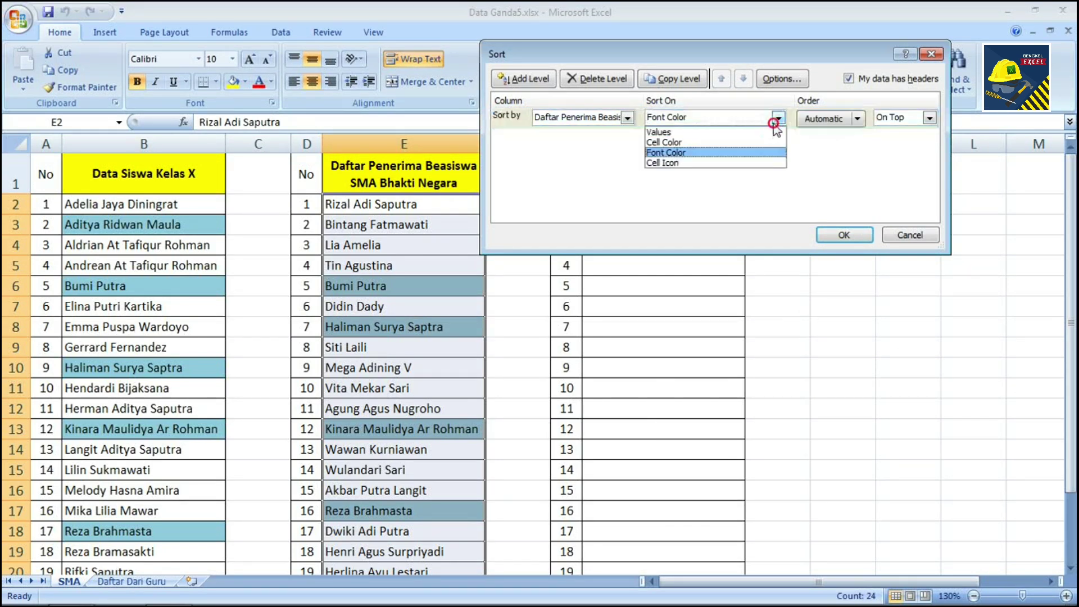
pyautogui.click(723, 164)
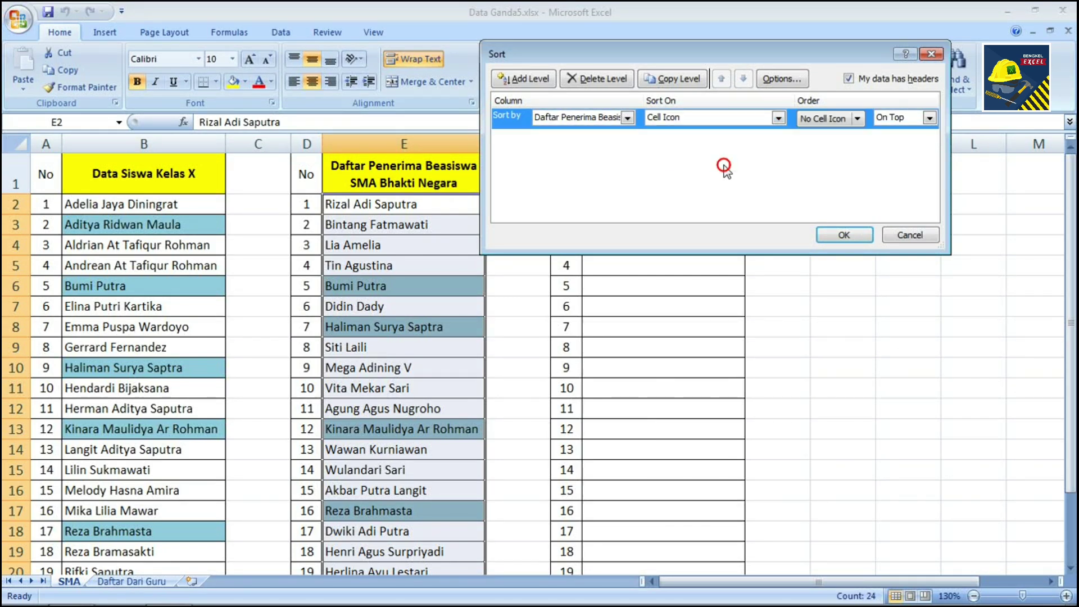
pyautogui.click(778, 119)
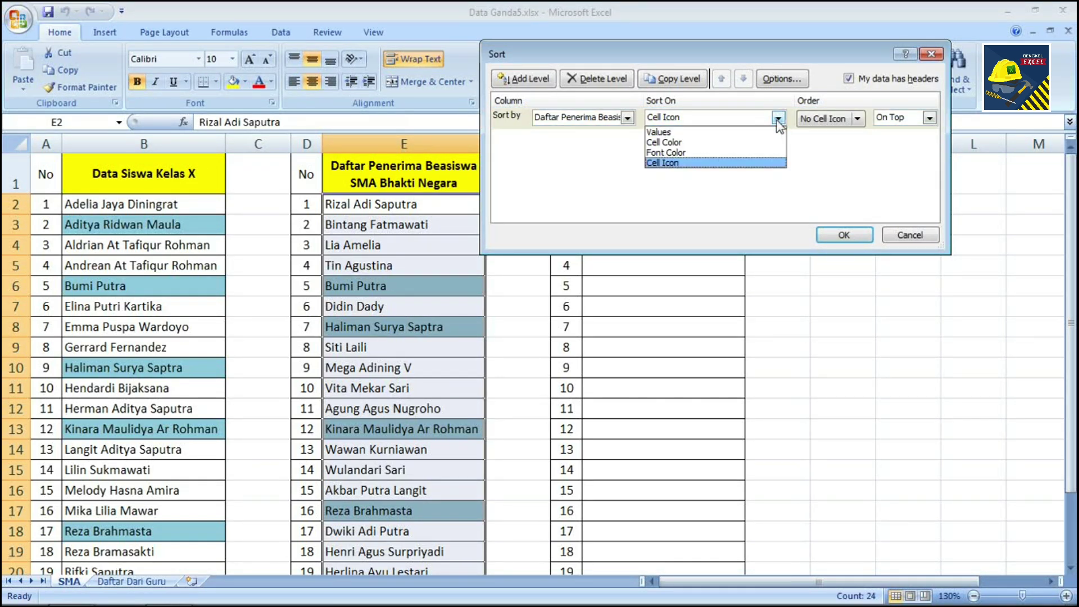
pyautogui.click(730, 143)
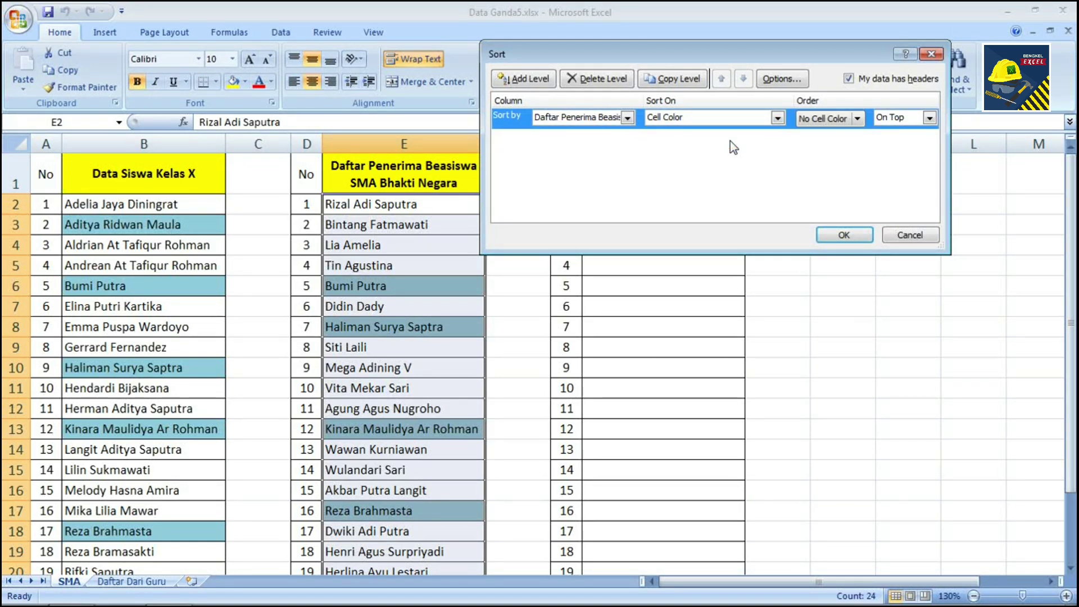
# Order by the light-blue cell colour on top and apply the sort.
pyautogui.click(857, 120)
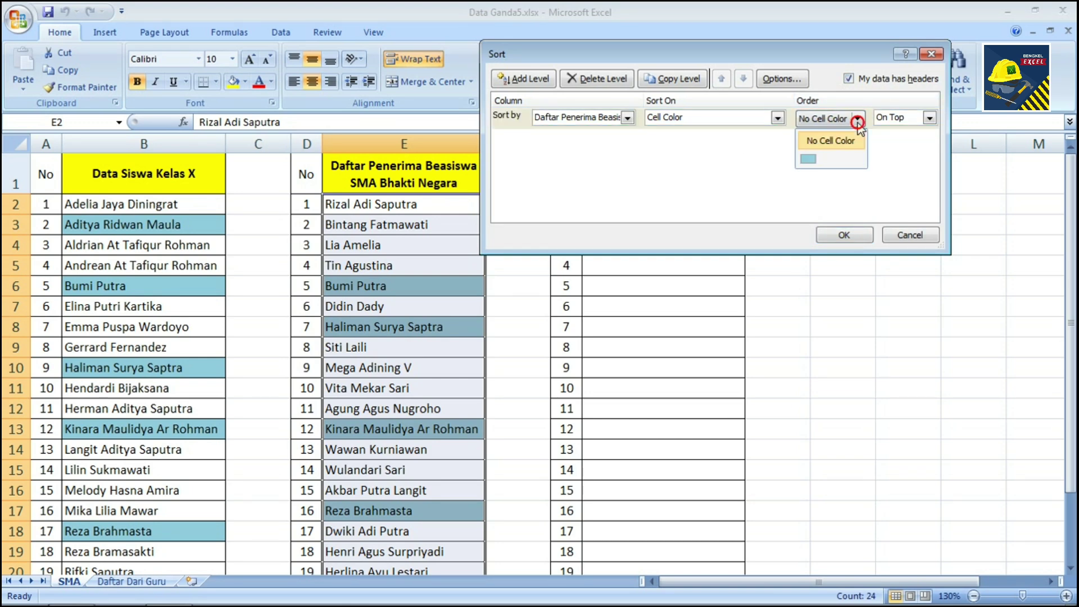
pyautogui.click(808, 159)
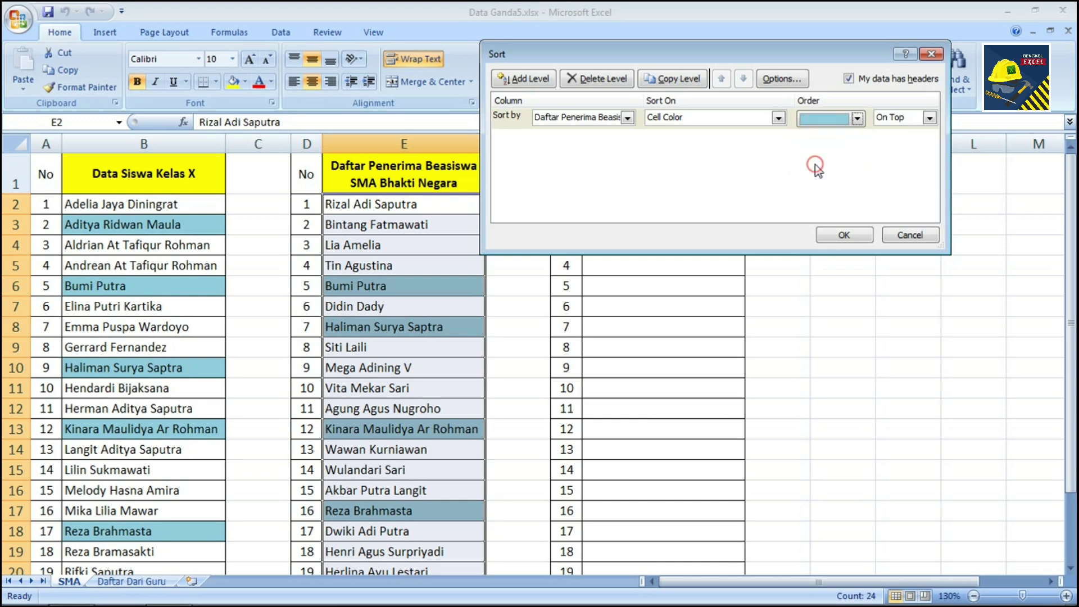
pyautogui.click(930, 117)
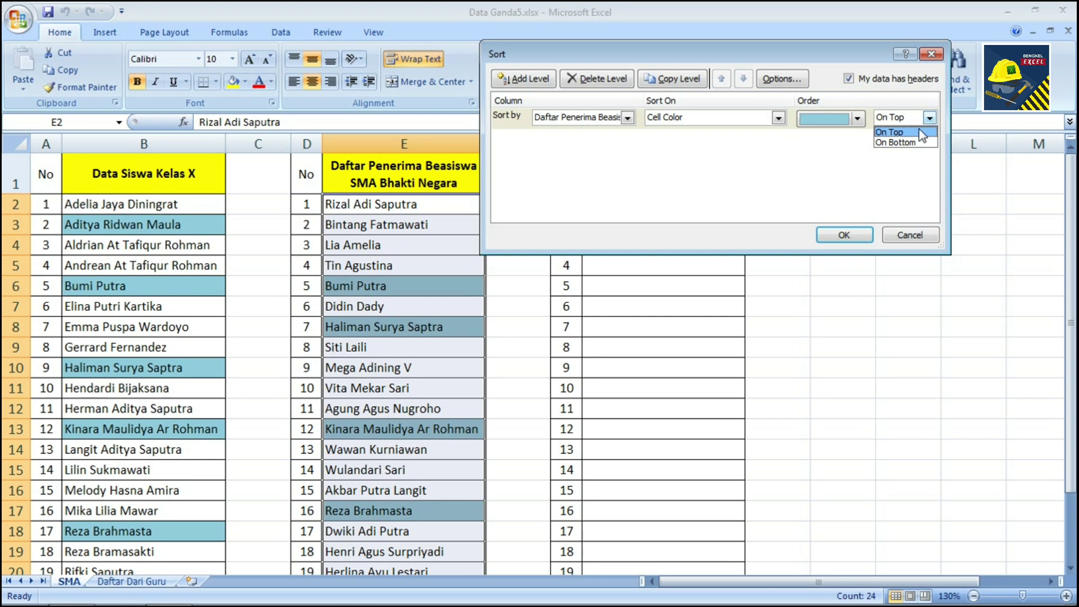
pyautogui.click(919, 135)
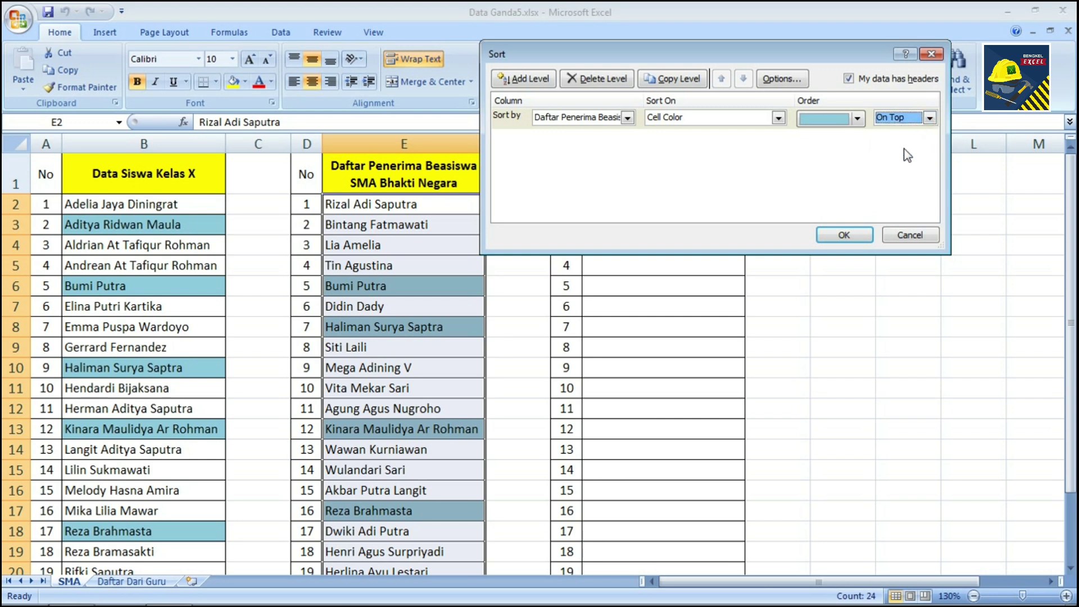
pyautogui.click(836, 237)
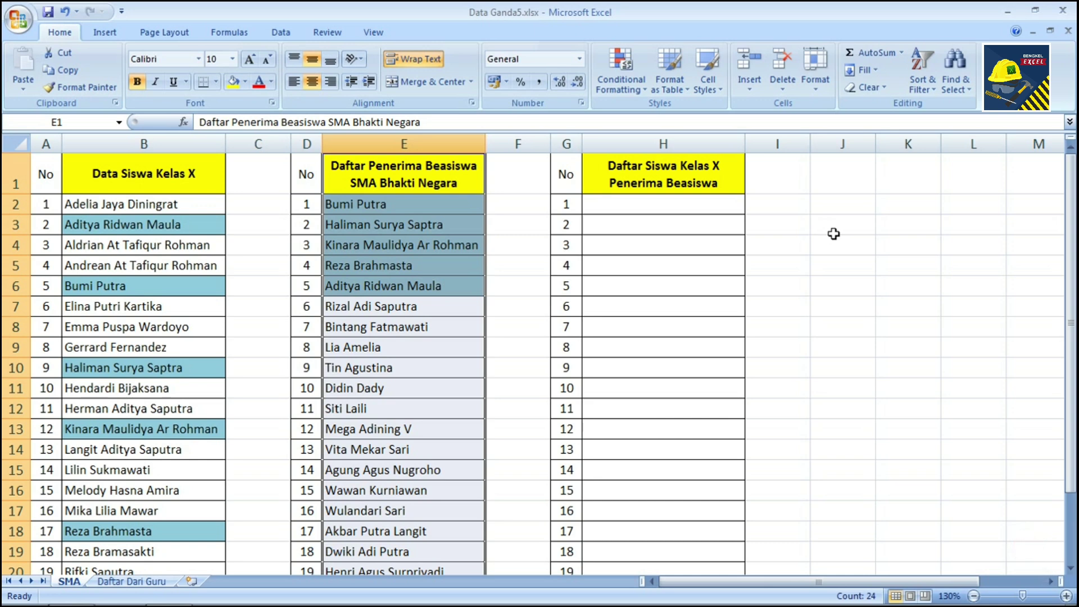
# Copy the five blue duplicate names from E2:E6 into the results list starting at H2.
pyautogui.click(379, 252)
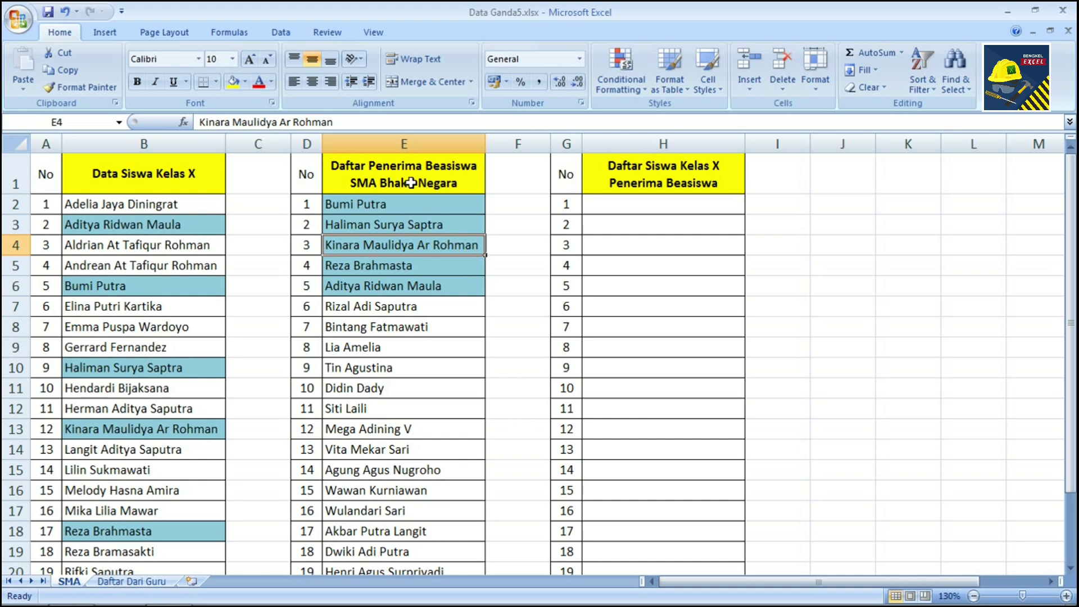
pyautogui.moveTo(392, 204); pyautogui.dragTo(392, 291)
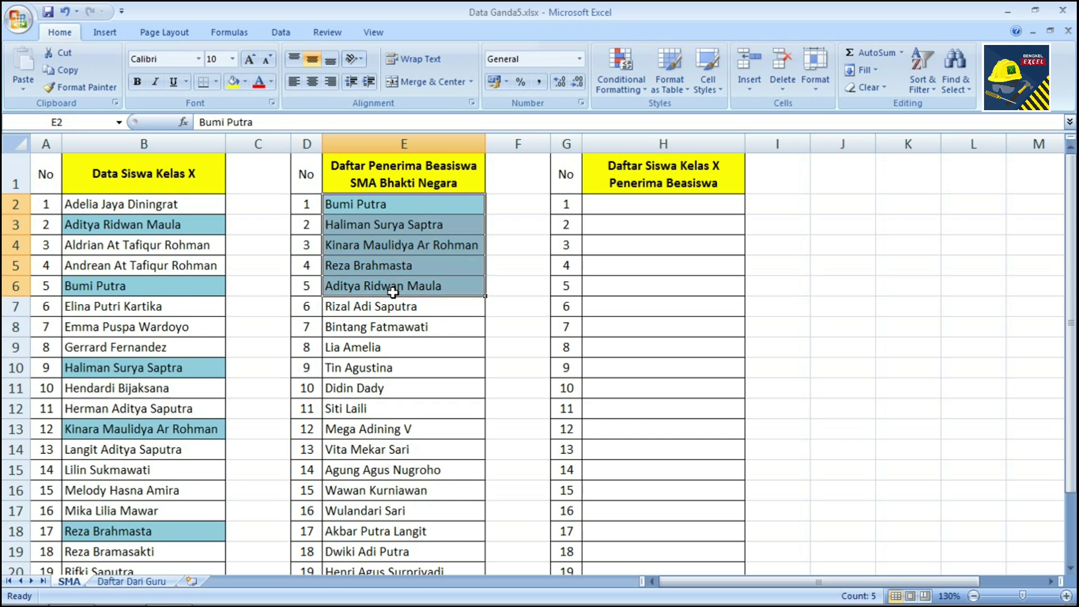
pyautogui.hotkey('ctrl', 'c')
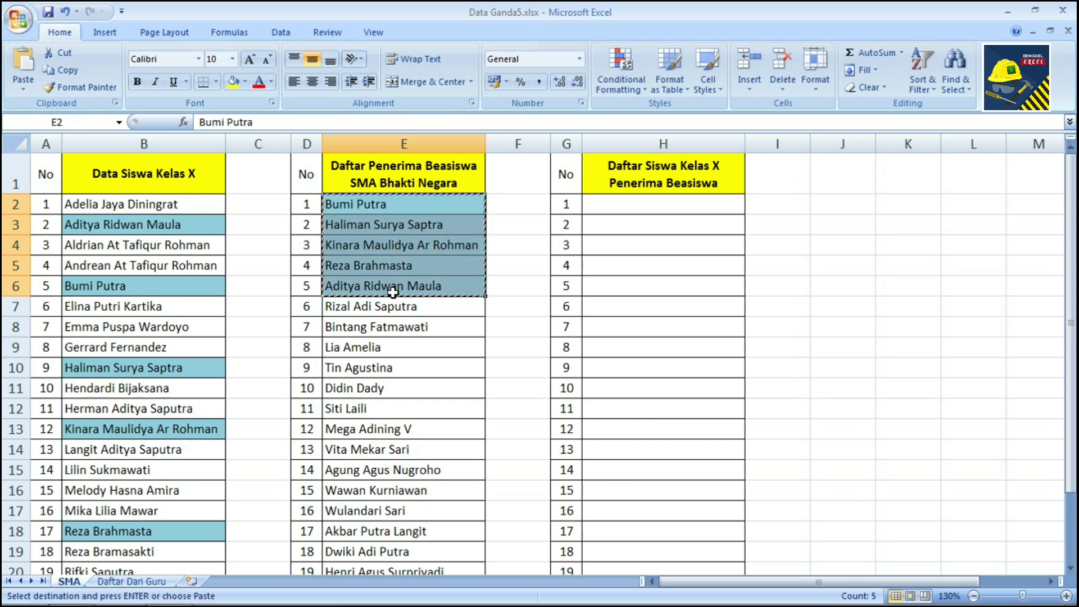
pyautogui.click(623, 210)
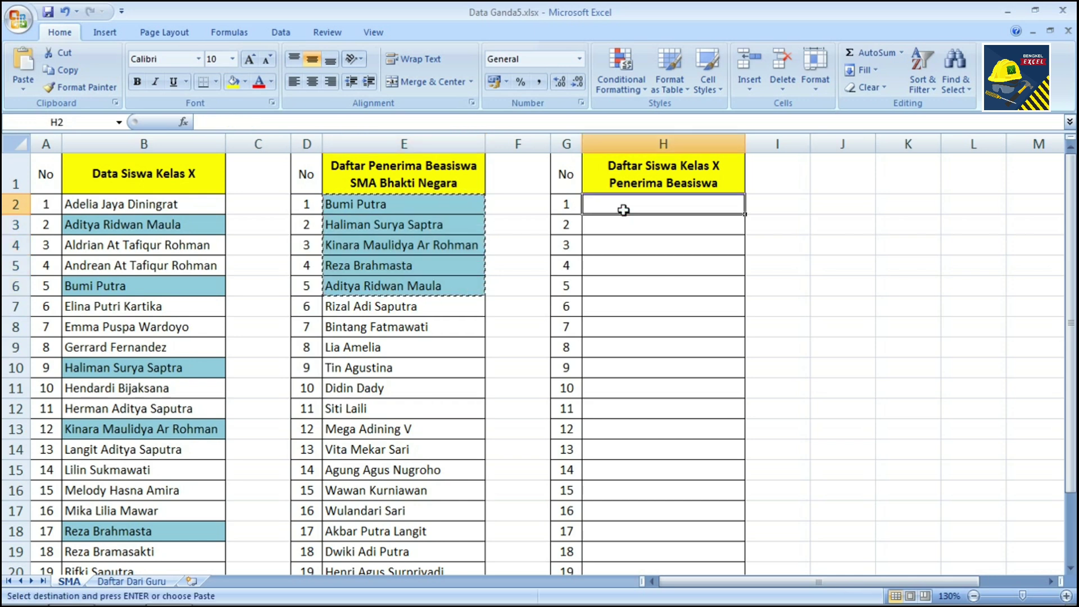
pyautogui.hotkey('ctrl', 'v')
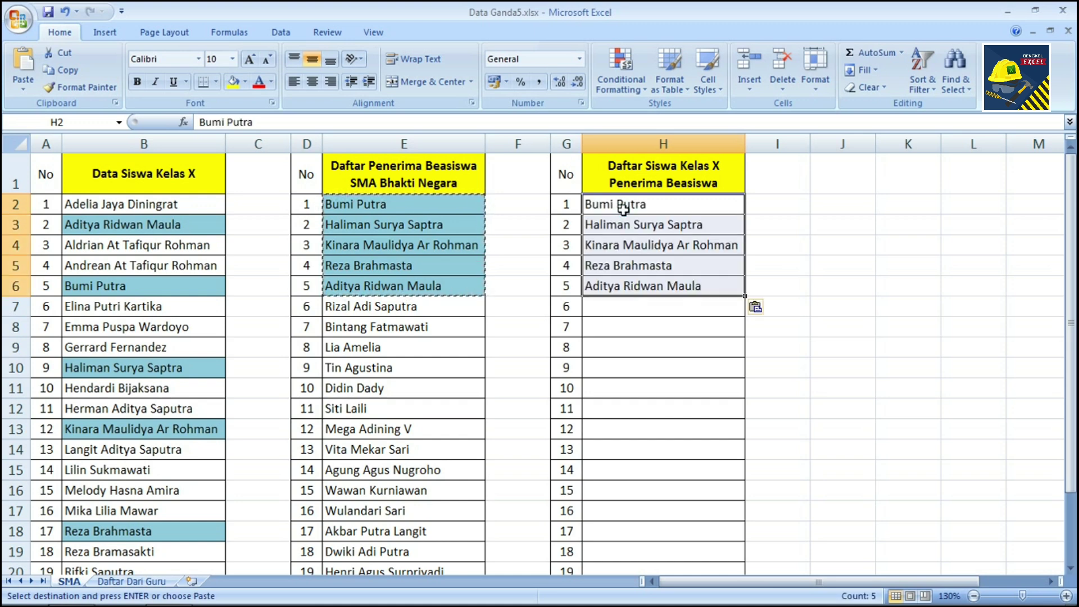
pyautogui.press('Escape')
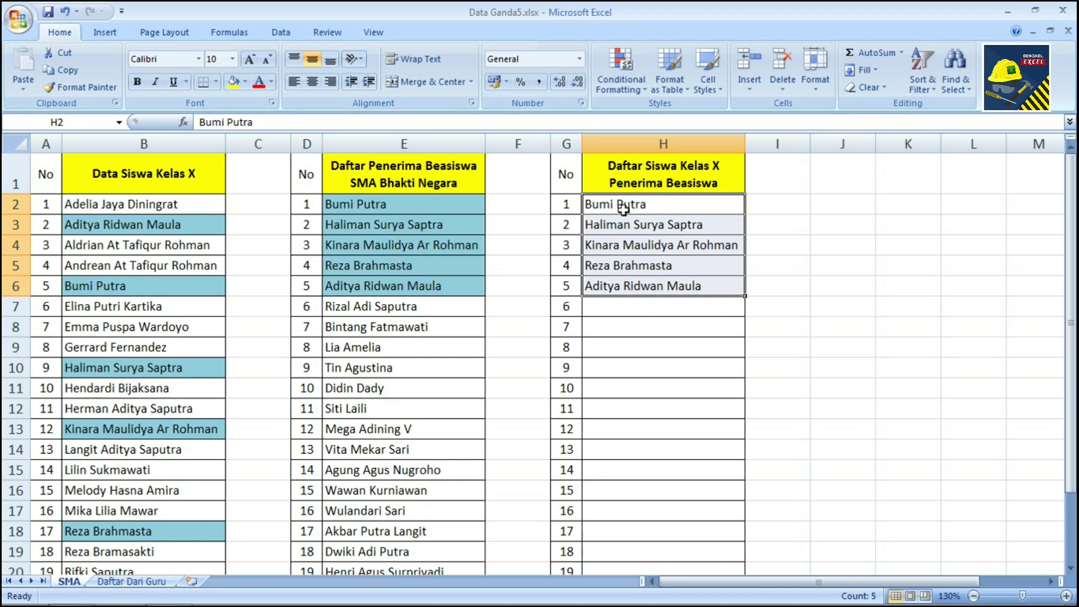
pyautogui.click(387, 292)
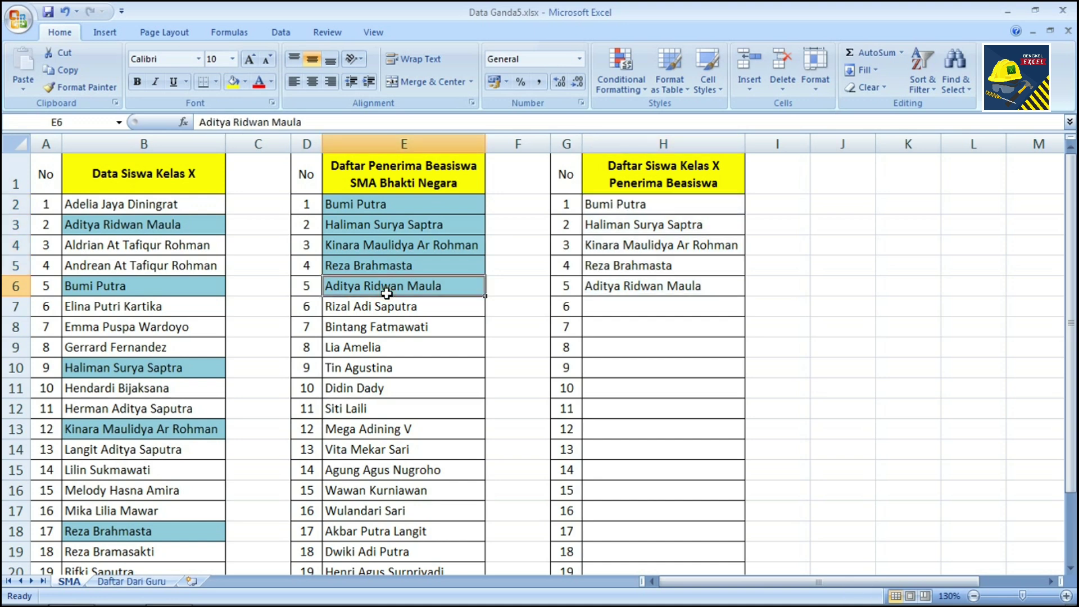
pyautogui.hotkey('ctrl', 'pagedown')
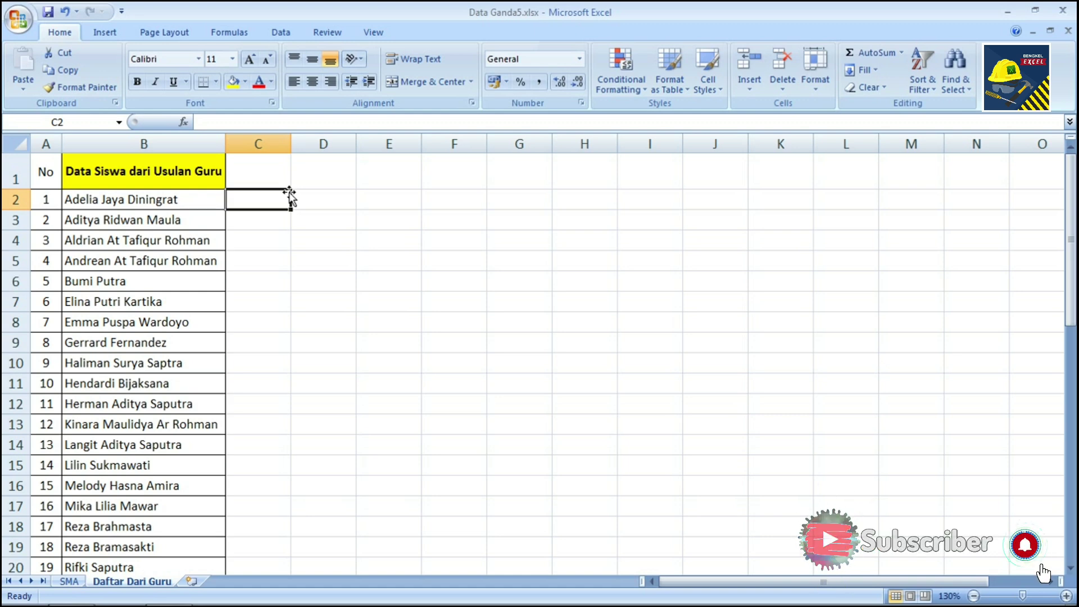
pyautogui.press('Left')
pyautogui.press('Down')
pyautogui.press('Down')
pyautogui.press('Down')
pyautogui.press('Down')
pyautogui.press('Down')
pyautogui.press('Down')
pyautogui.press('Down')
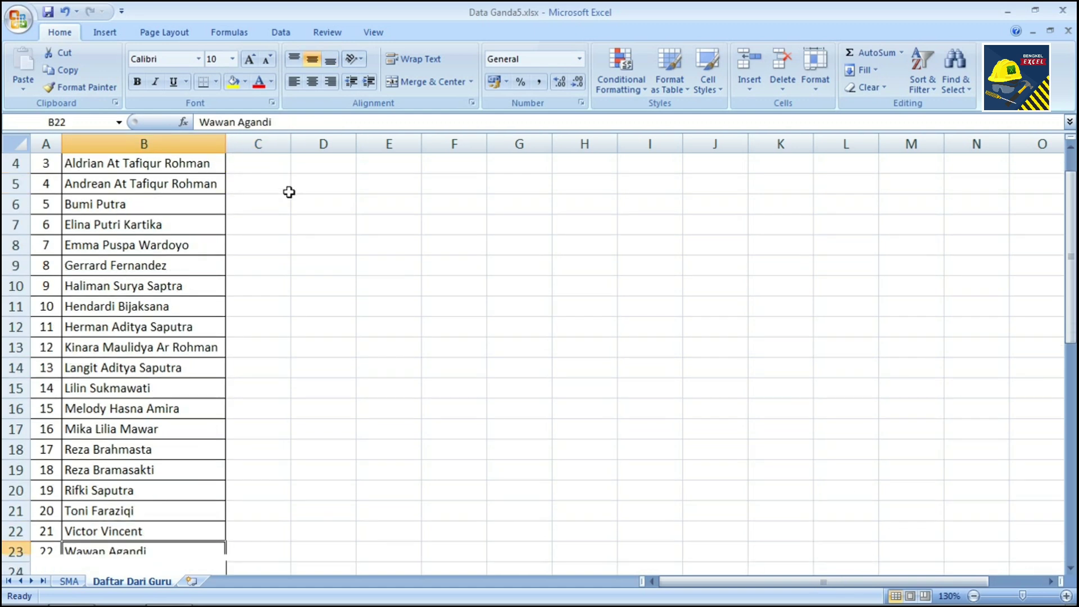
pyautogui.press('Down')
pyautogui.press('Down')
pyautogui.press('Down')
pyautogui.press('Down')
pyautogui.press('Down')
pyautogui.press('Down')
pyautogui.press('Down')
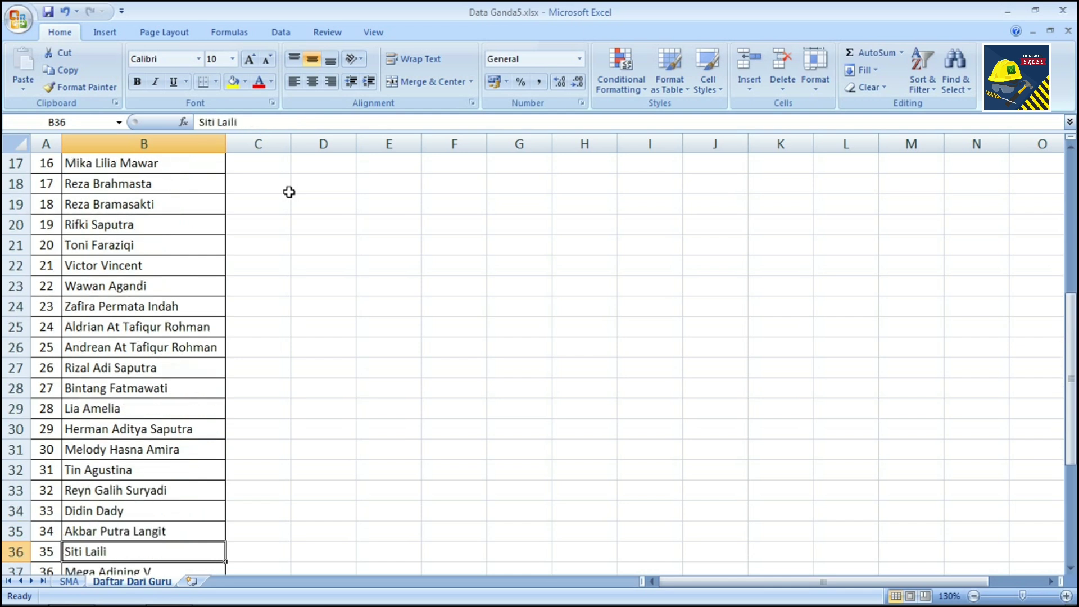
pyautogui.press('Down')
pyautogui.press('Down')
pyautogui.press('Down')
pyautogui.press('Down')
pyautogui.press('Down')
pyautogui.press('Down')
pyautogui.press('Down')
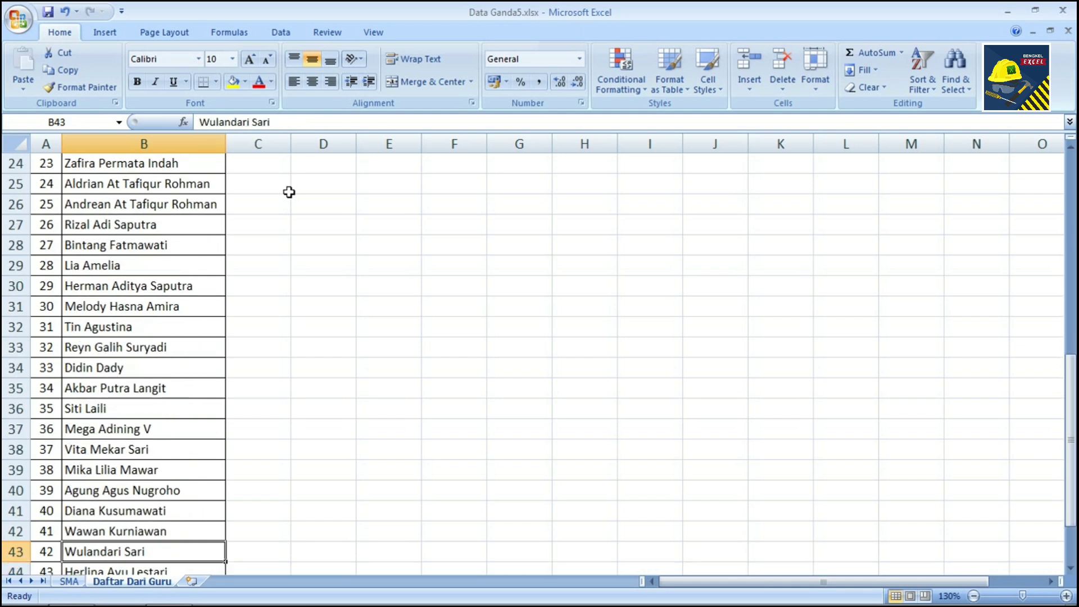
pyautogui.press('Up')
pyautogui.press('Up')
pyautogui.press('Up')
pyautogui.press('Up')
pyautogui.press('Up')
pyautogui.press('Up')
pyautogui.press('Up')
pyautogui.press('Up')
pyautogui.press('Up')
pyautogui.press('Up')
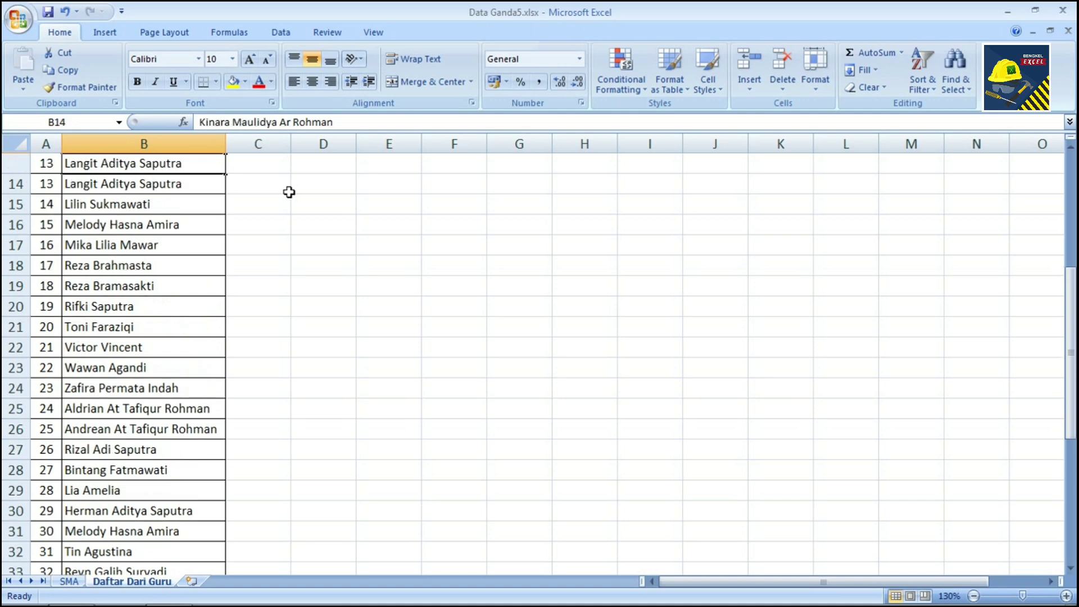
pyautogui.press('Up')
pyautogui.press('Up')
pyautogui.press('Up')
pyautogui.press('Up')
pyautogui.click(289, 192)
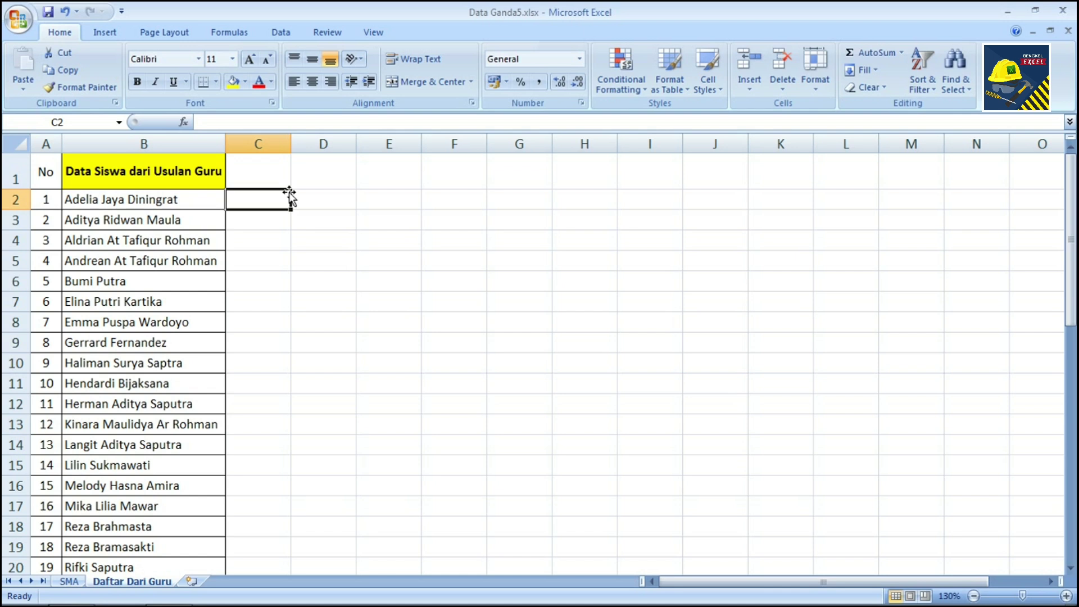
# Insert the COUNTIF function into C2 from the All functions category.
pyautogui.click(184, 122)
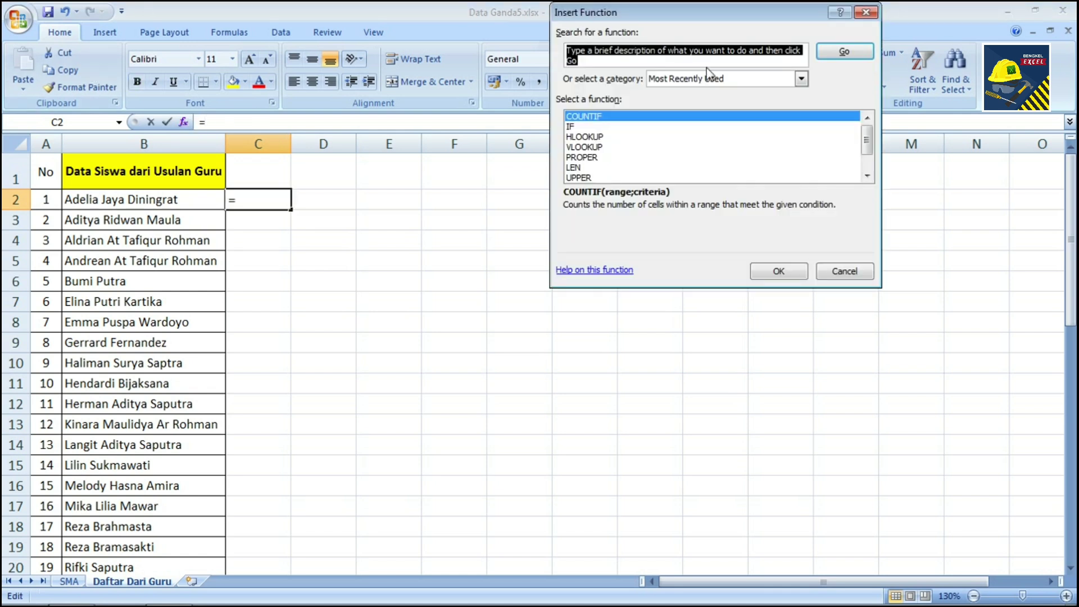
pyautogui.click(730, 82)
pyautogui.click(698, 104)
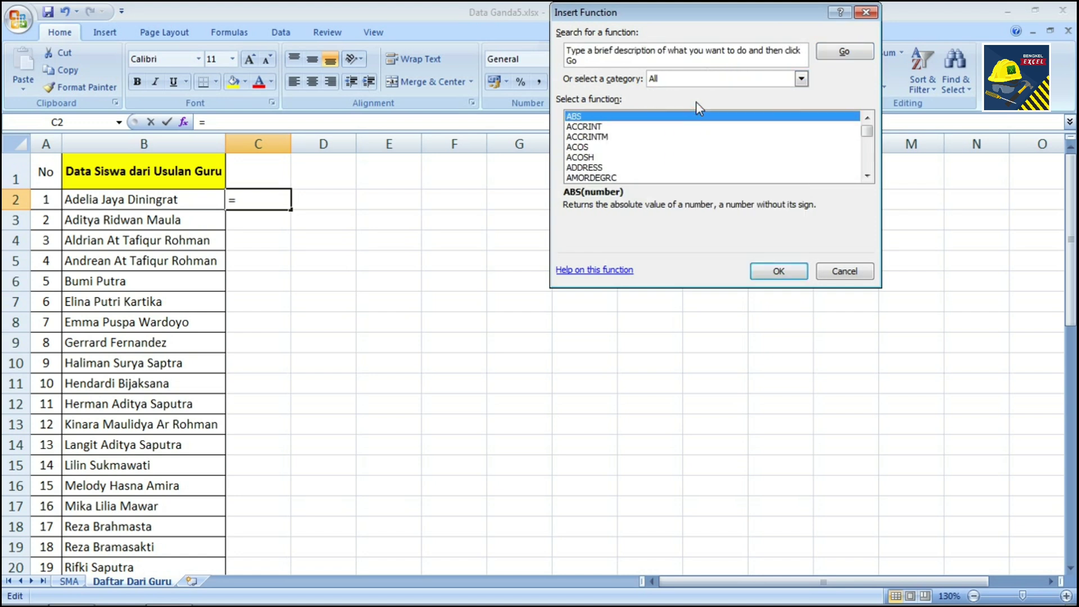
pyautogui.press('Down')
pyautogui.write('count')
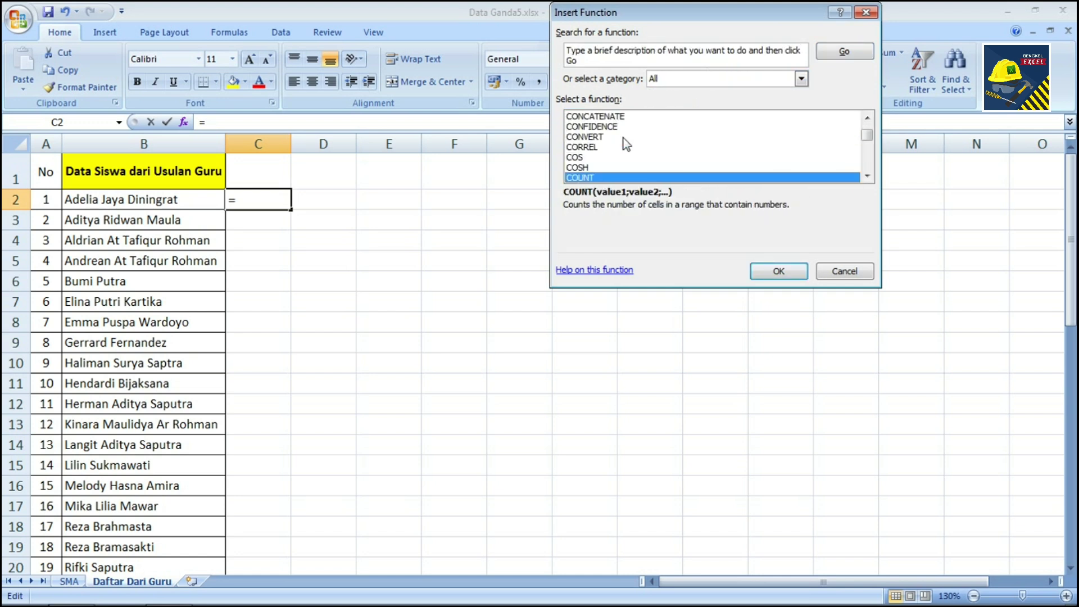
pyautogui.write('a')
pyautogui.press('Down')
pyautogui.press('Down')
pyautogui.press('Return')
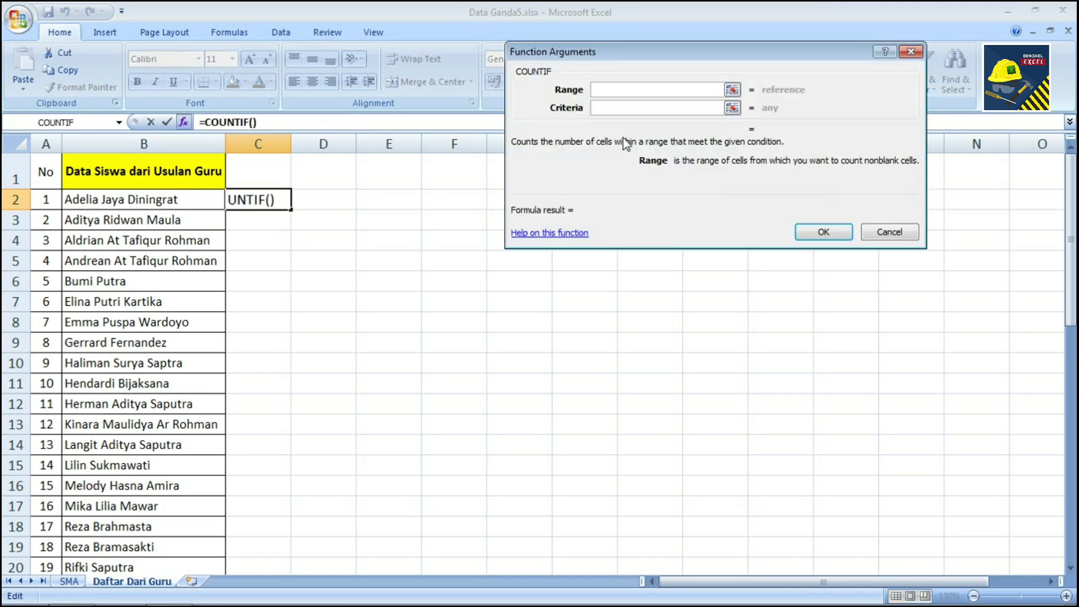
# Give COUNTIF range B:B and criteria B2, append >1, and commit the formula.
pyautogui.write('B')
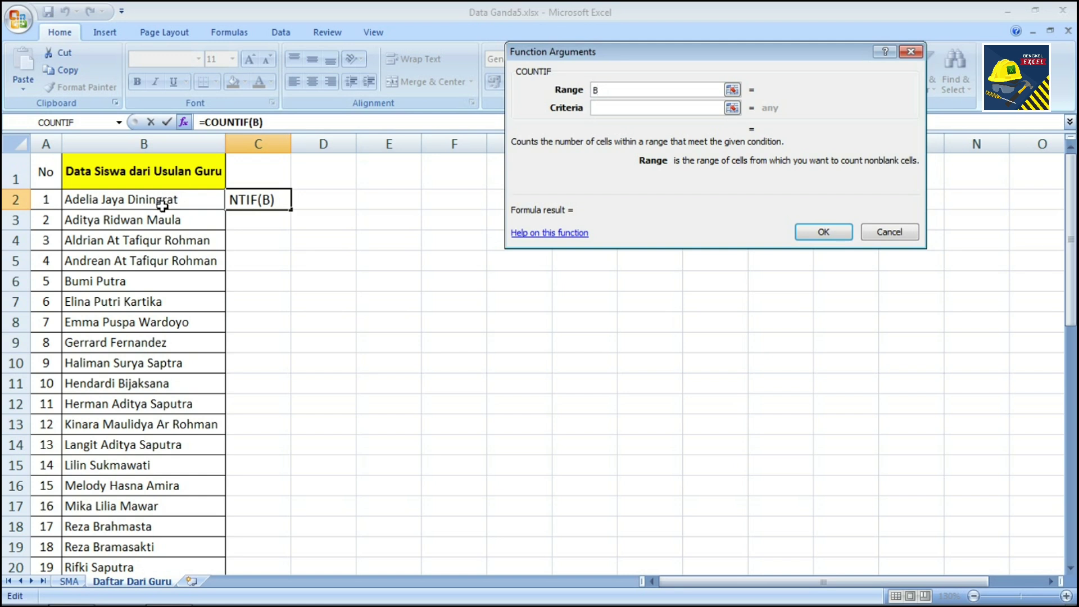
pyautogui.write(':')
pyautogui.write('B')
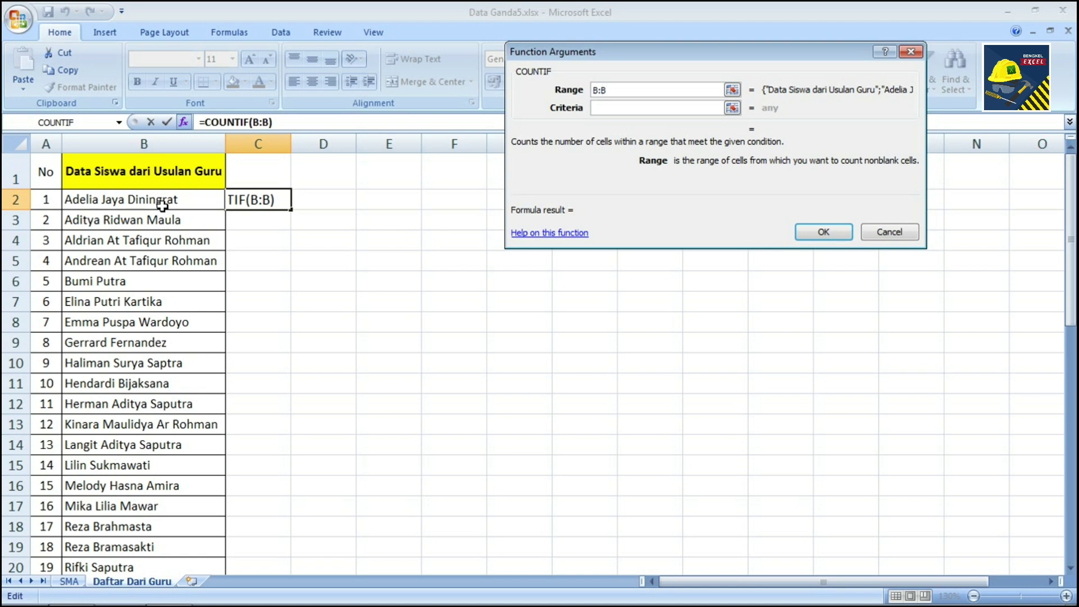
pyautogui.click(639, 108)
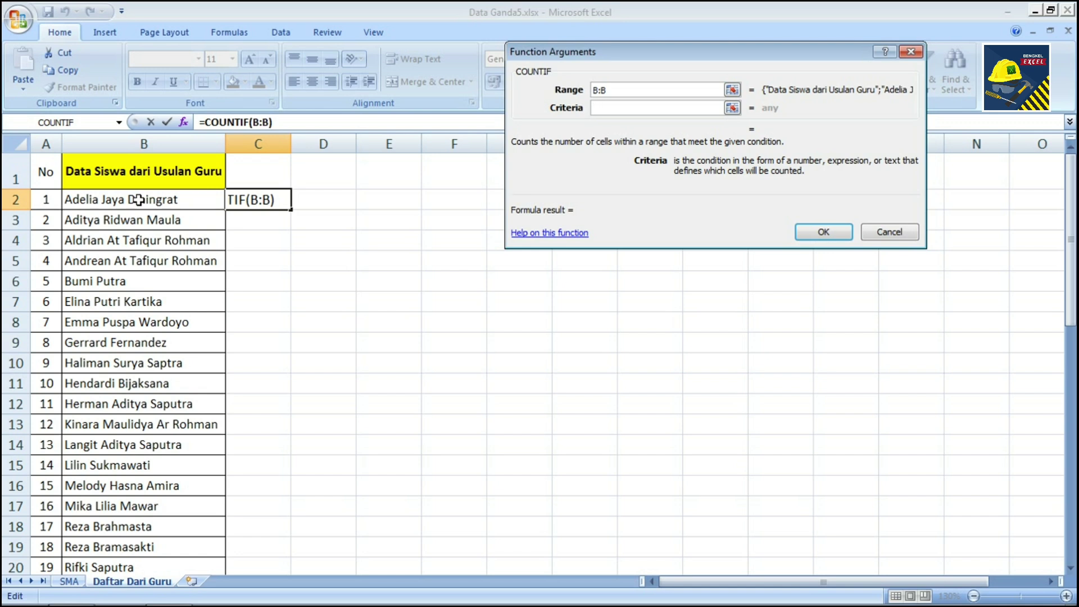
pyautogui.click(138, 200)
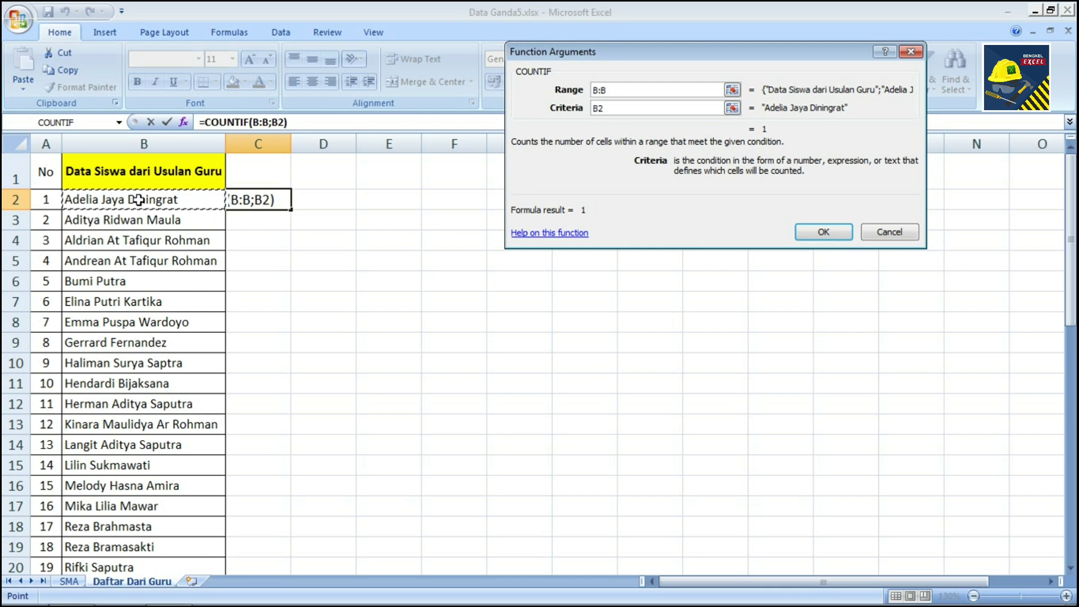
pyautogui.click(296, 118)
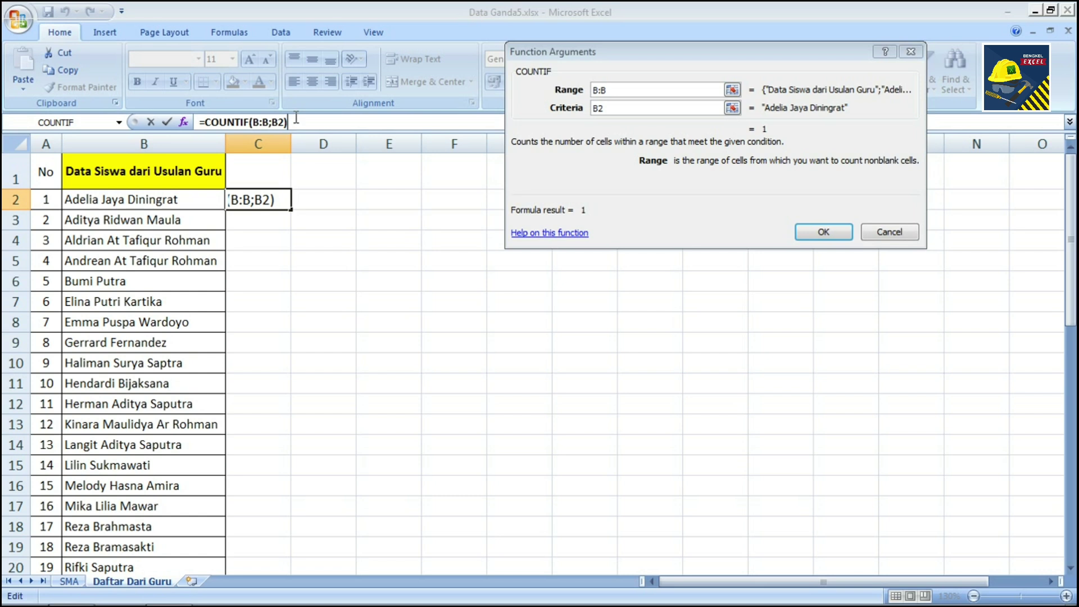
pyautogui.write('>')
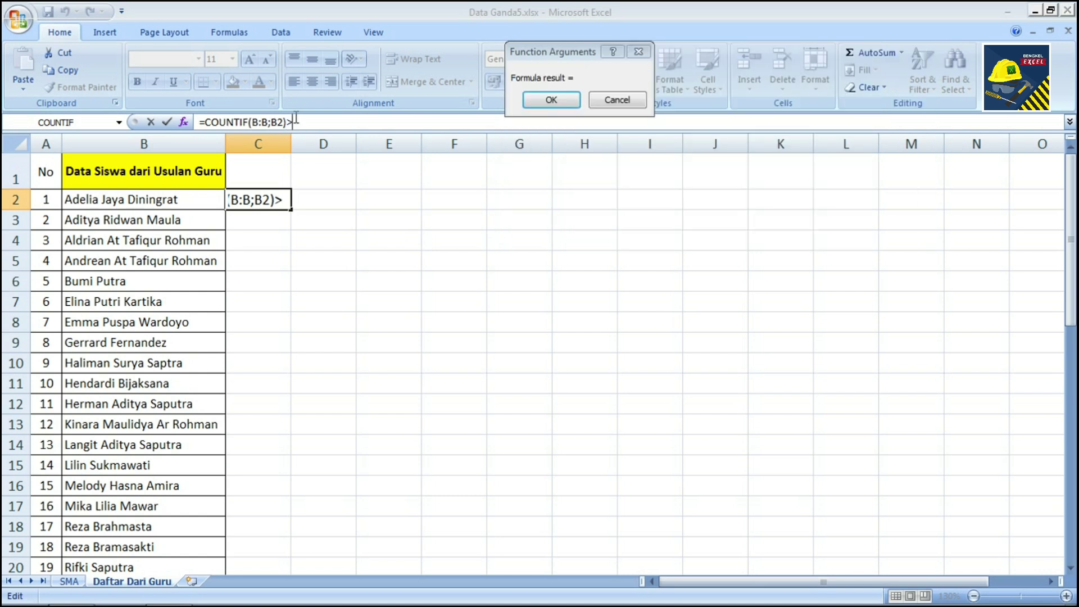
pyautogui.write('1')
pyautogui.press('Return')
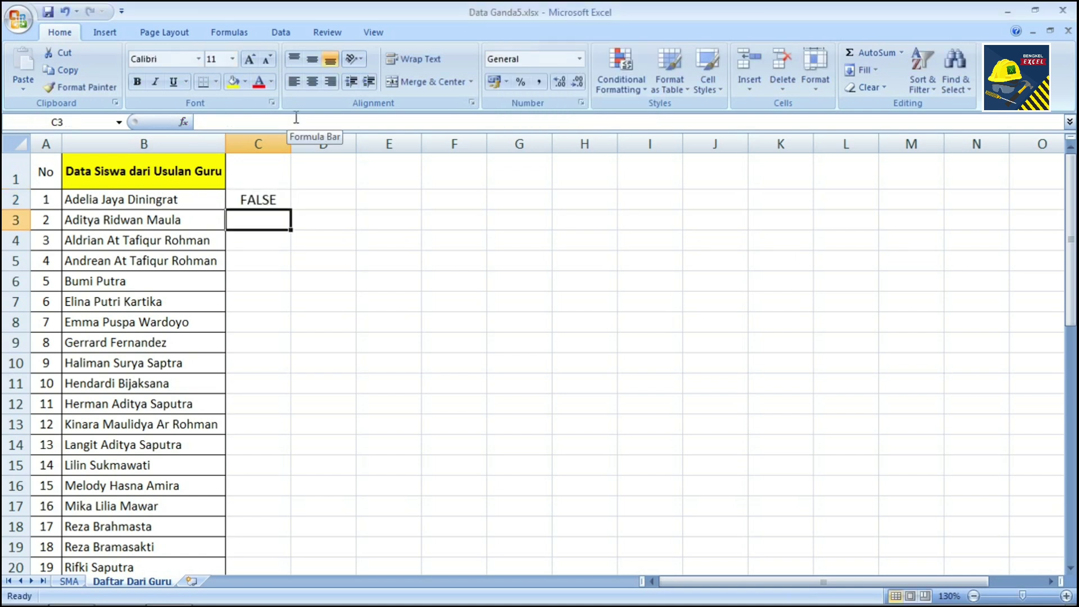
# Fill =COUNTIF(B:B;B2)>1 down column C for the whole name list.
pyautogui.press('Down')
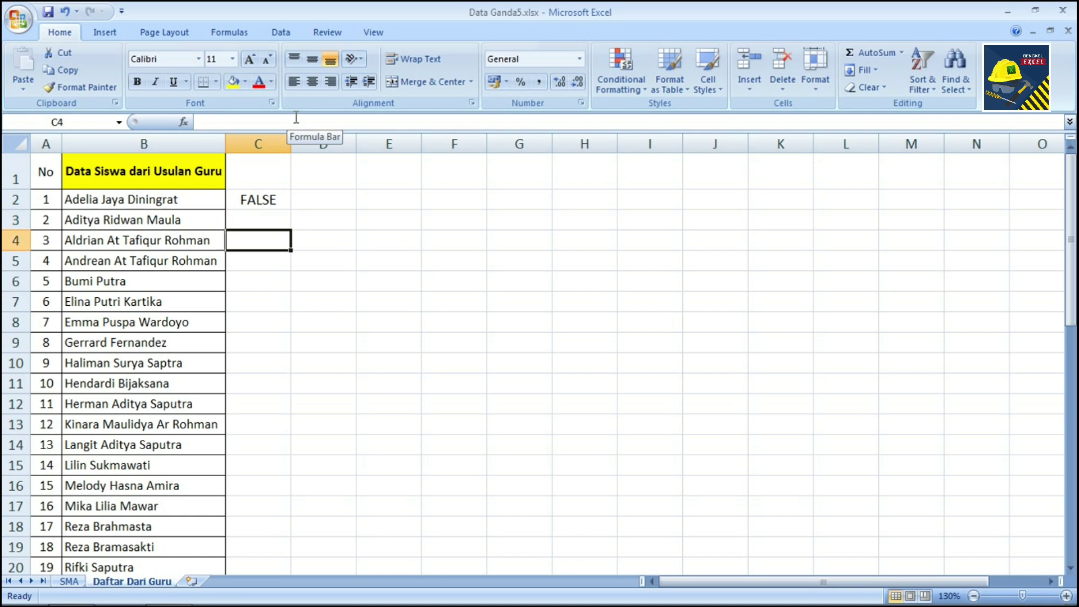
pyautogui.press('Up')
pyautogui.press('Up')
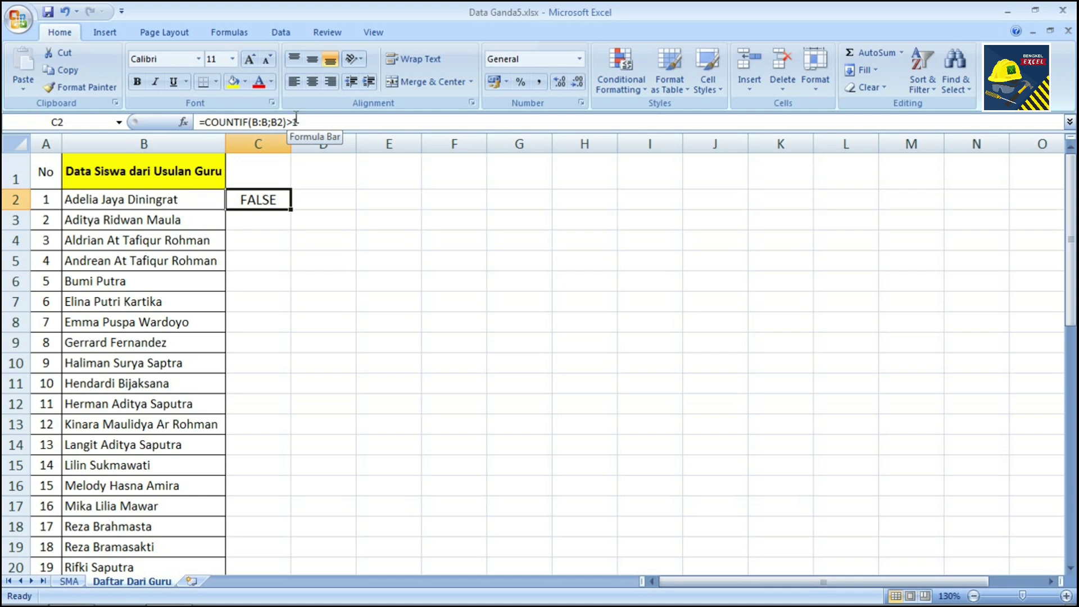
pyautogui.doubleClick(291, 212)
# Review the names in column B against their TRUE/FALSE duplicate results in column C.
pyautogui.click(288, 216)
pyautogui.press('Left')
pyautogui.press('Down')
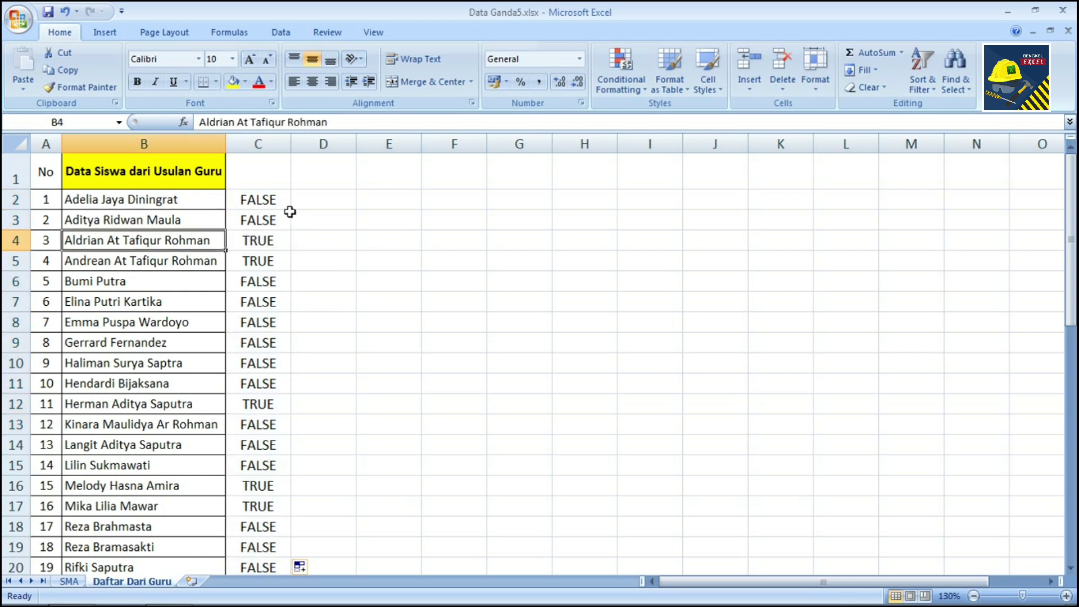
pyautogui.press('Right')
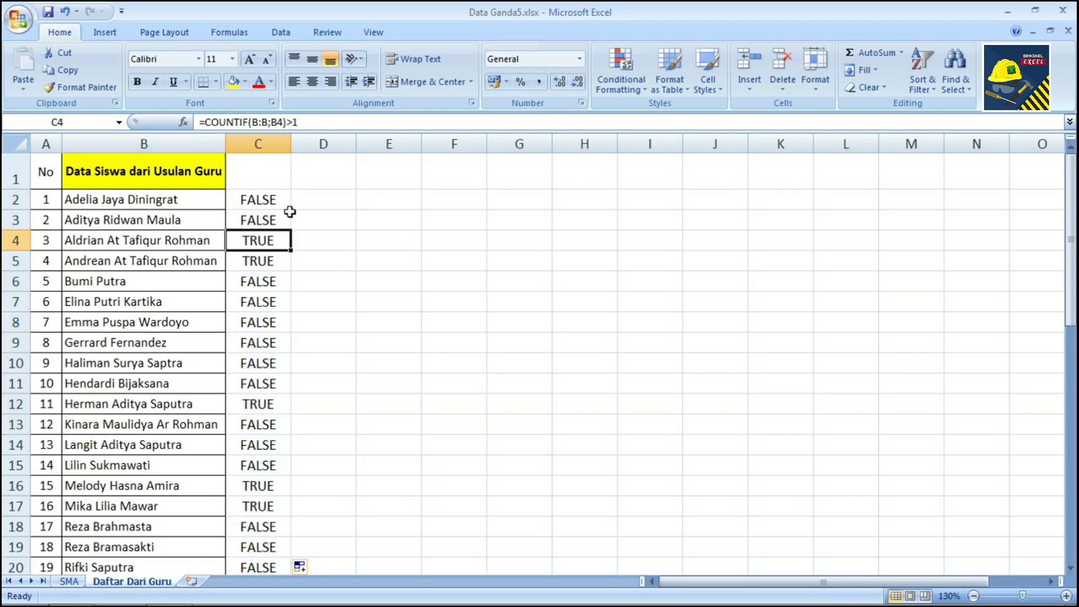
pyautogui.press('Left')
pyautogui.press('Down')
pyautogui.press('Right')
pyautogui.press('Left')
pyautogui.press('Up')
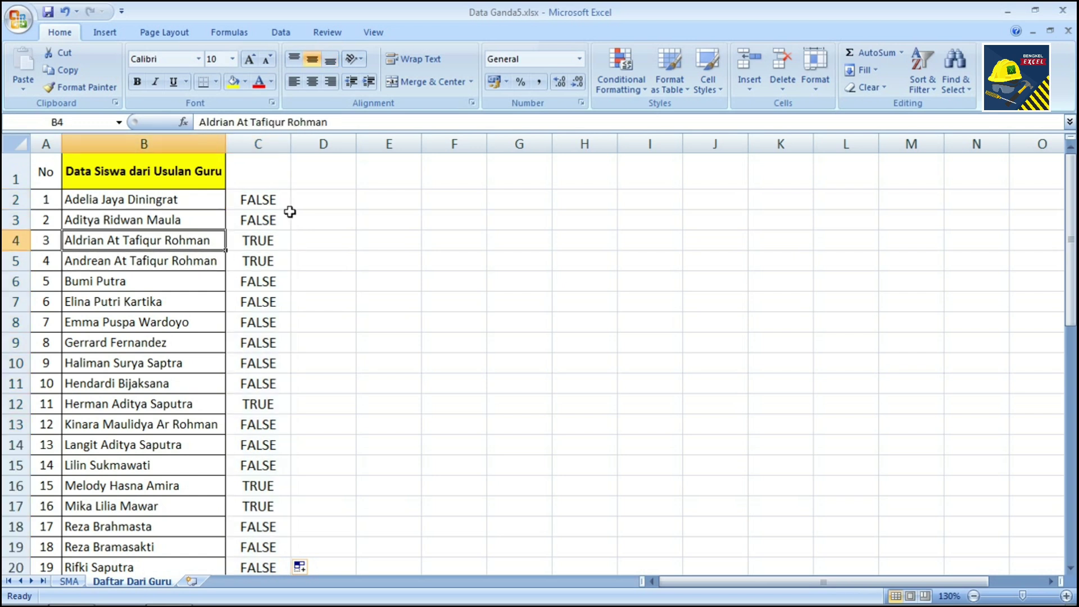
pyautogui.press('Down')
pyautogui.press('Left')
pyautogui.press('Up')
pyautogui.press('Down')
pyautogui.press('Down')
pyautogui.press('Down')
pyautogui.press('Down')
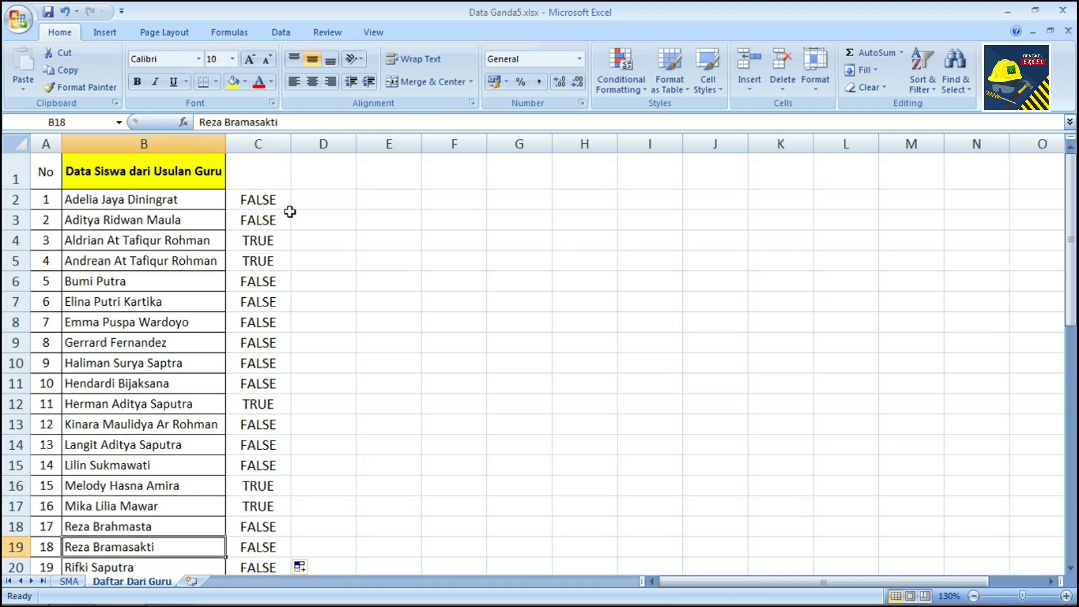
pyautogui.press('Down')
pyautogui.press('Down')
pyautogui.press('Down')
pyautogui.press('Down')
pyautogui.press('Down')
pyautogui.press('Down')
pyautogui.press('Down')
pyautogui.press('Down')
pyautogui.press('Down')
pyautogui.press('Up')
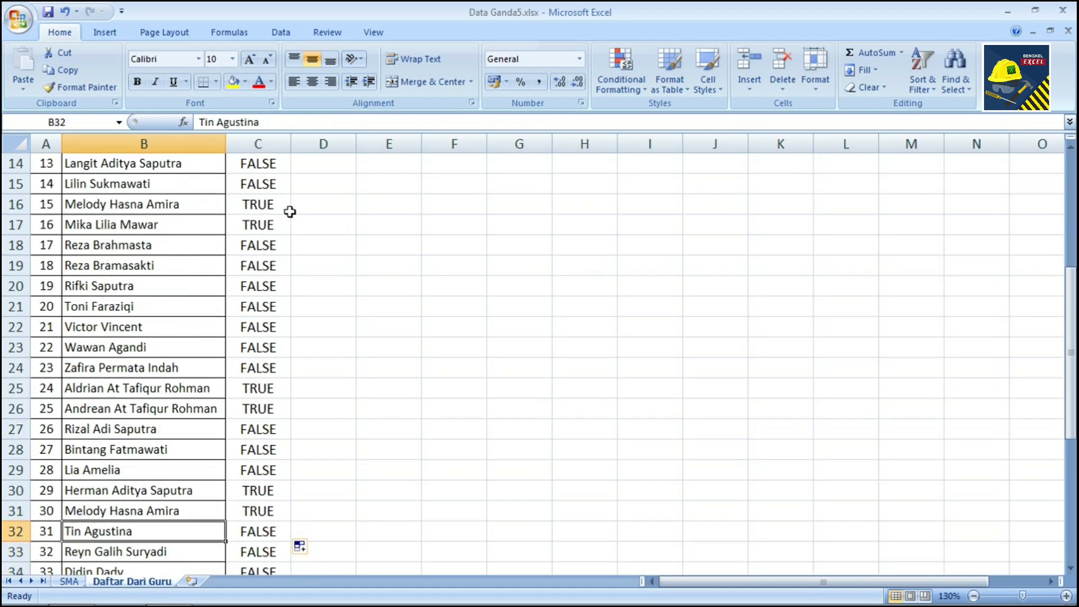
pyautogui.press('Up')
pyautogui.press('Up')
pyautogui.press('Up')
pyautogui.press('Right')
pyautogui.press('Down')
pyautogui.press('Up')
pyautogui.press('Up')
pyautogui.press('Up')
pyautogui.press('Up')
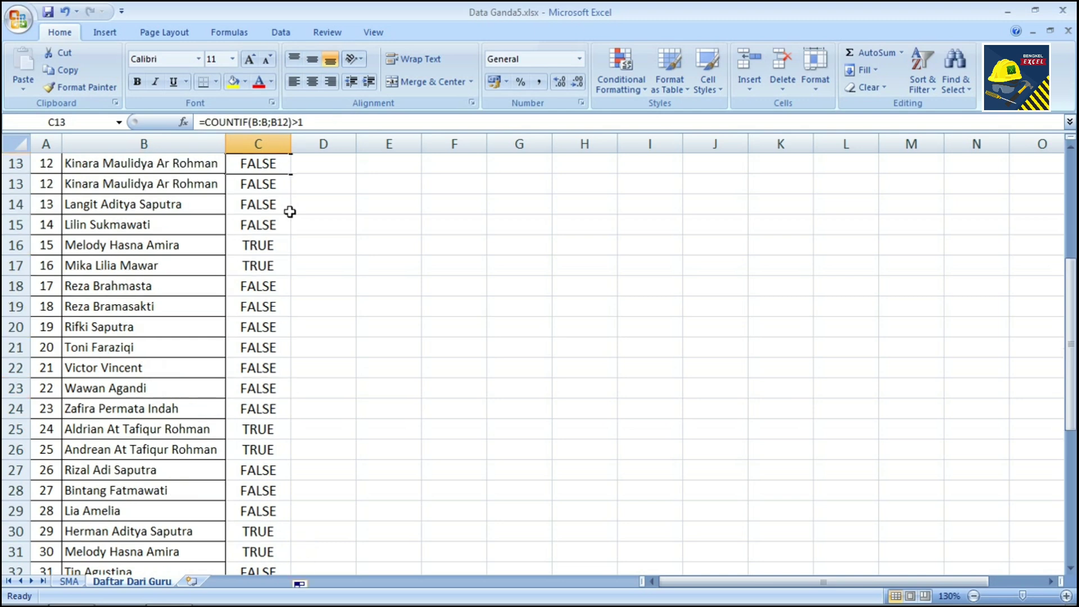
pyautogui.press('Up')
pyautogui.press('Up')
pyautogui.press('Up')
pyautogui.press('Down')
pyautogui.press('Down')
pyautogui.press('Down')
pyautogui.press('Down')
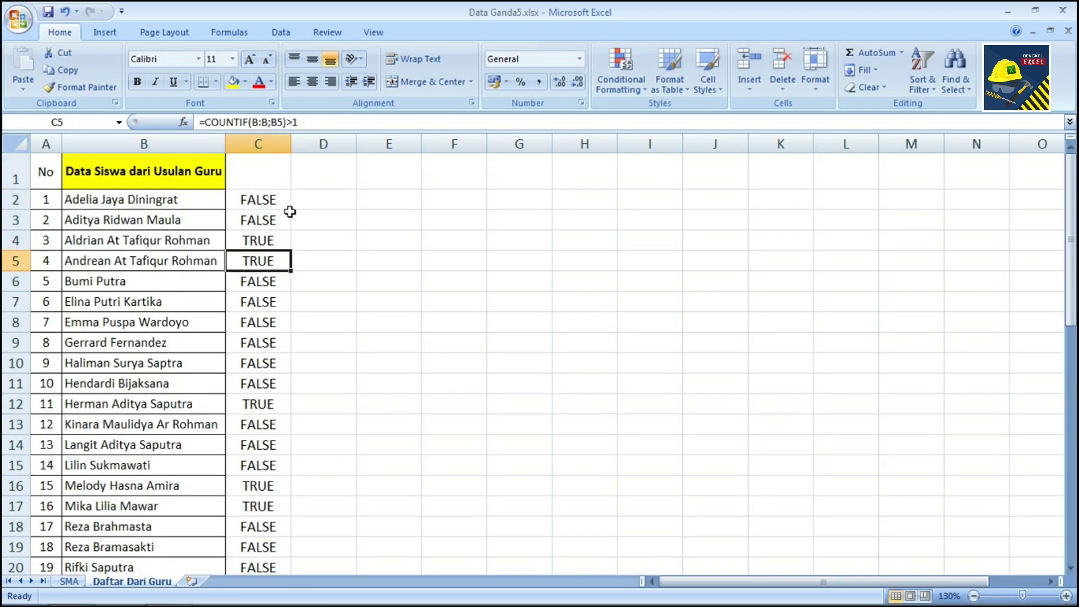
pyautogui.press('Up')
pyautogui.press('Up')
pyautogui.press('Up')
pyautogui.press('Up')
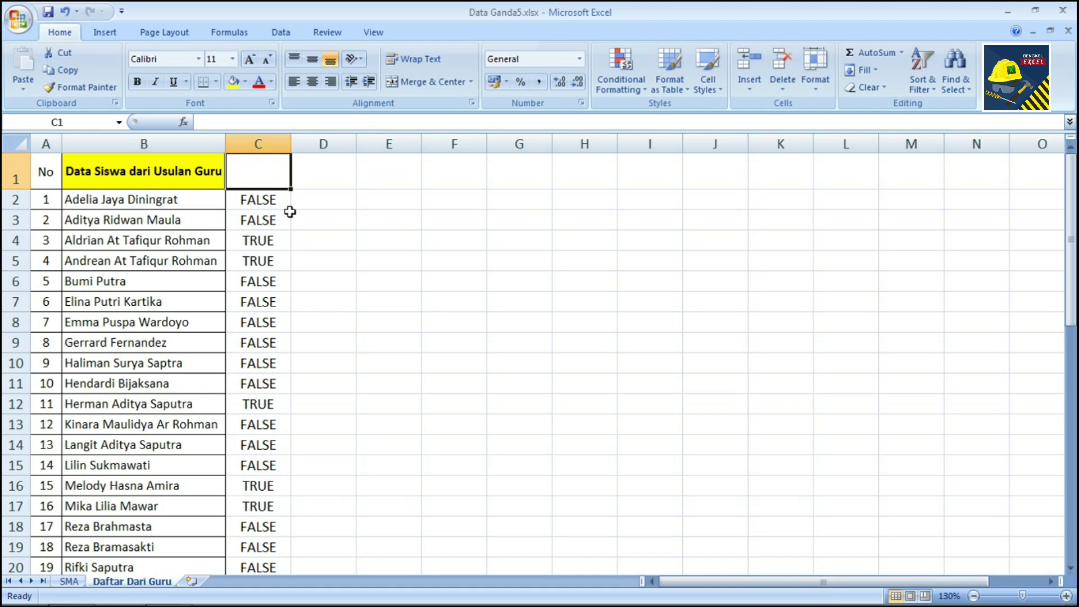
# Switch back to the SMA sheet with Ctrl+Page Up.
pyautogui.hotkey('ctrl', 'pageup')
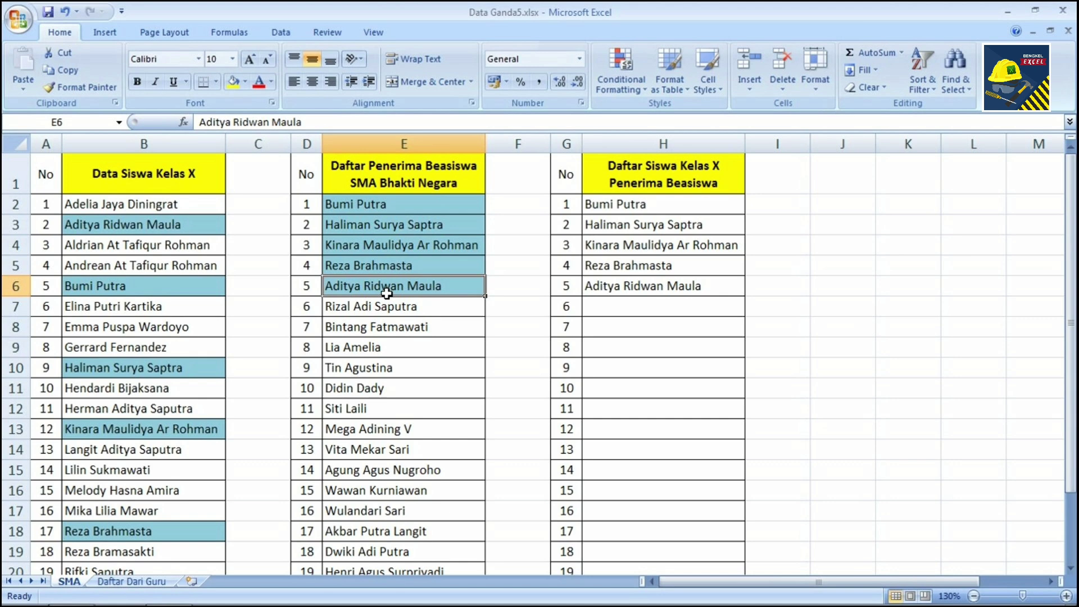